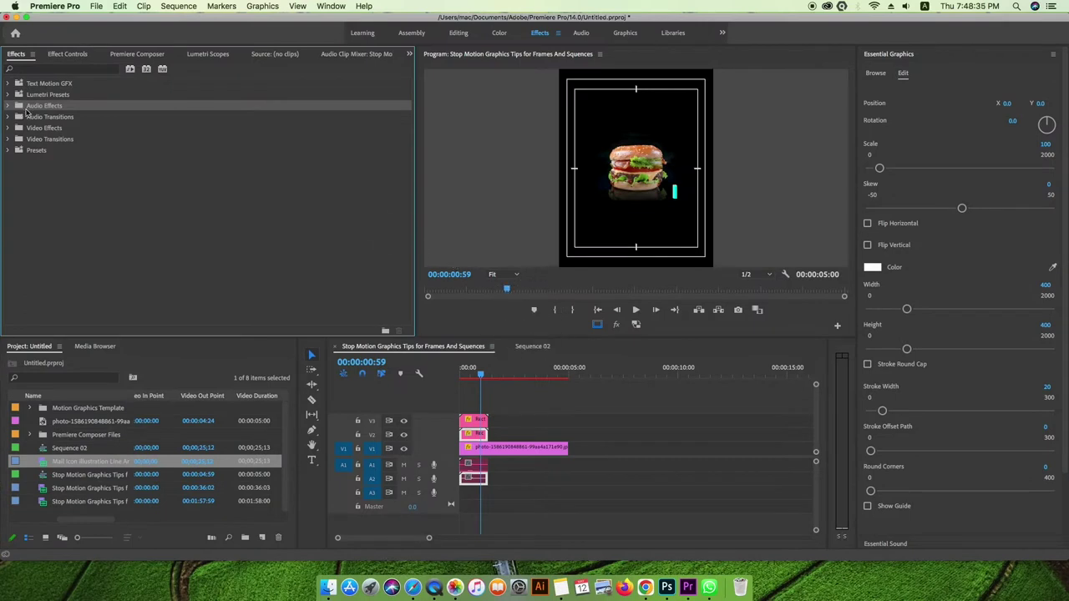
Show the Premiere Composer library, widen its folder pane, and peek into Text Boxes and Transitions.
{"action": "left_click", "coordinate": [134, 54]}
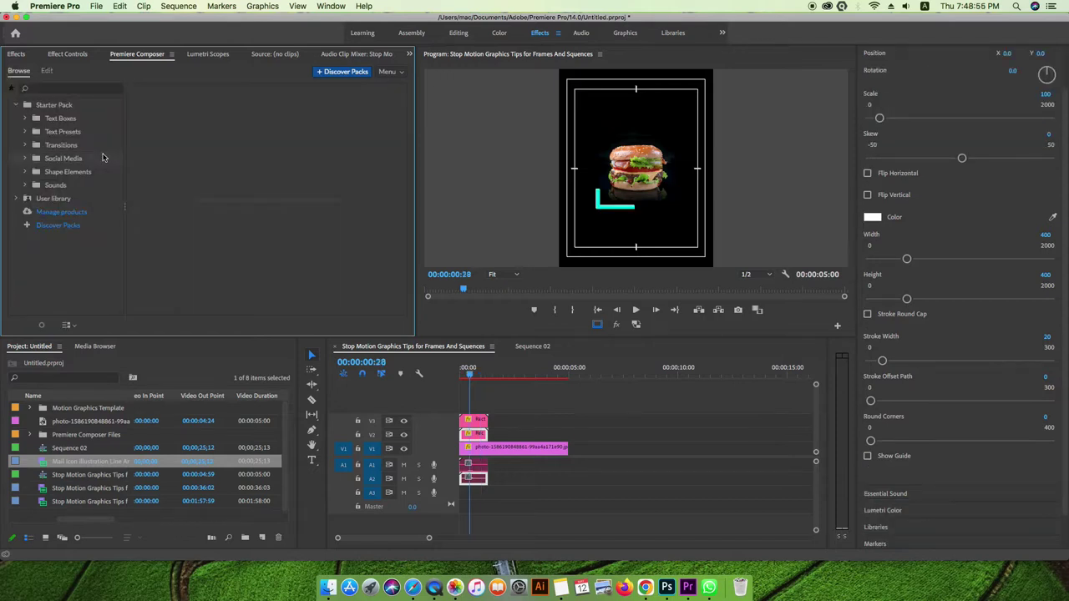
{"action": "left_click_drag", "start_coordinate": [124, 150], "coordinate": [175, 154]}
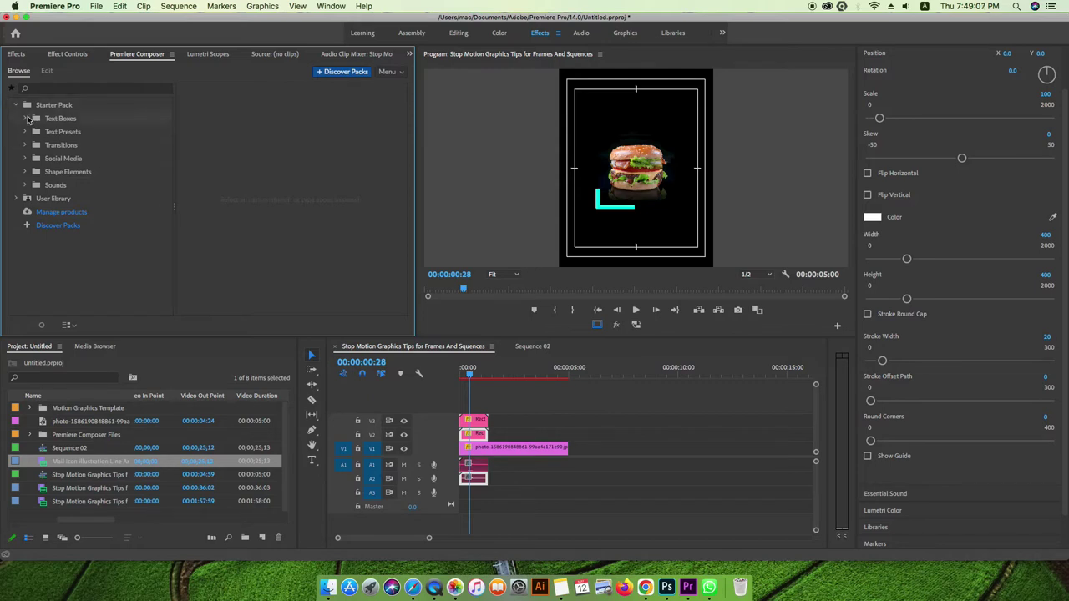
{"action": "left_click", "coordinate": [26, 119]}
{"action": "left_click", "coordinate": [26, 118]}
{"action": "left_click", "coordinate": [24, 146]}
{"action": "left_click", "coordinate": [25, 146]}
Play the burger sequence, return to its start, and launch Safari.
{"action": "left_click", "coordinate": [462, 375]}
{"action": "key", "text": "space"}
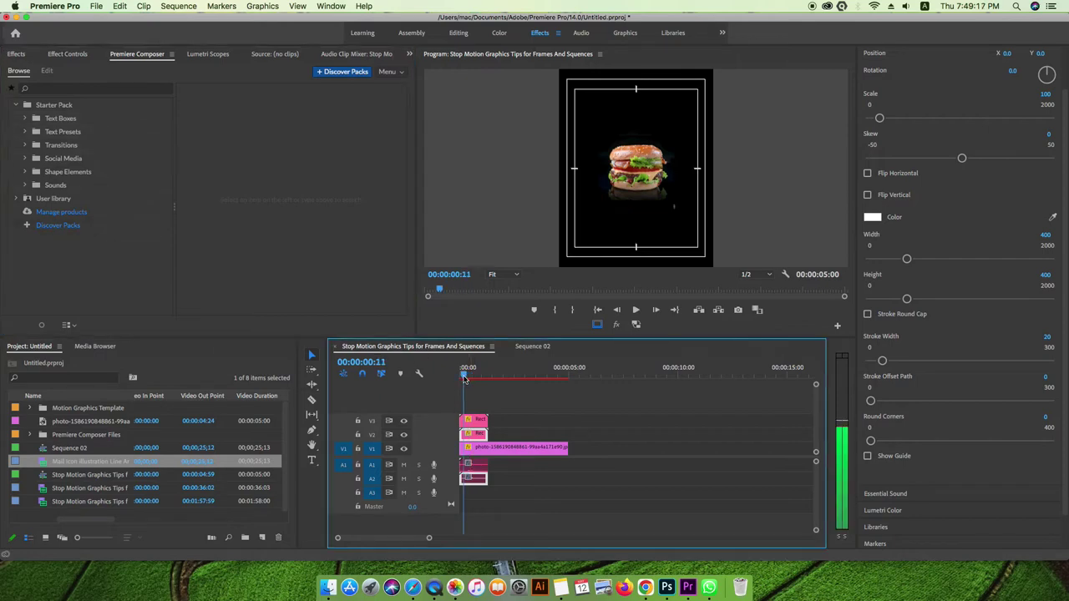
{"action": "key", "text": "Home"}
{"action": "left_click", "coordinate": [413, 587]}
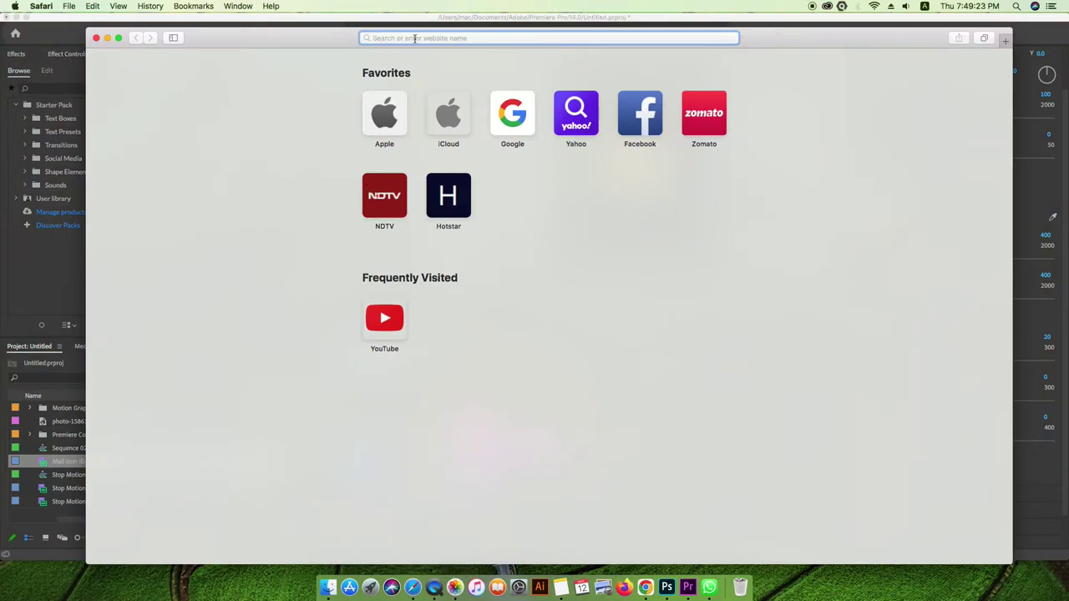
Load misterhorse.com, browse its homepage, then visit the Log in and Tutorials pages.
{"action": "type", "text": "misterhorse.com"}
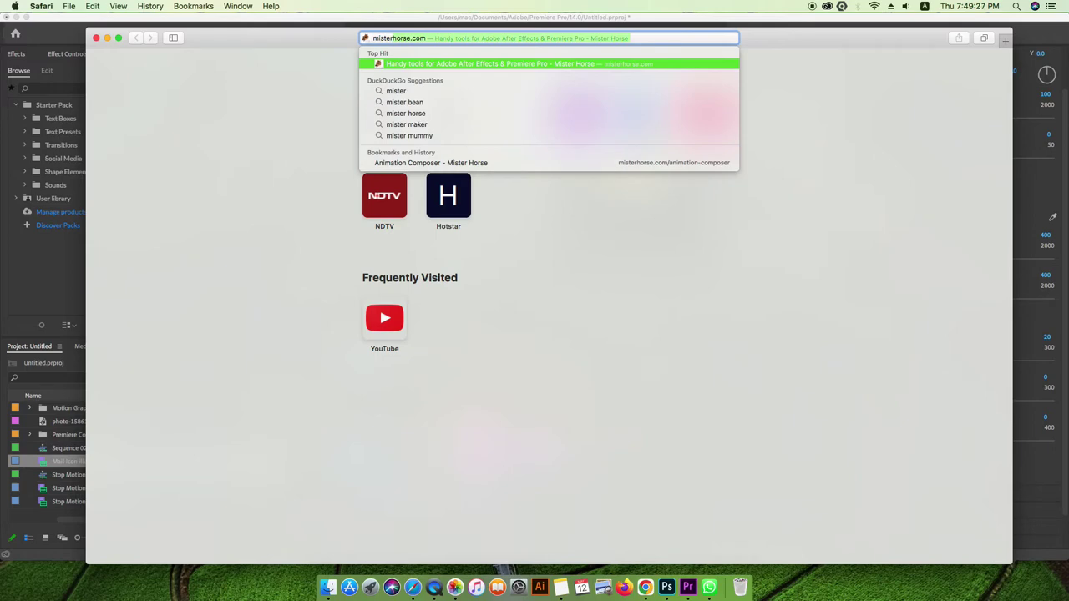
{"action": "key", "text": "Return"}
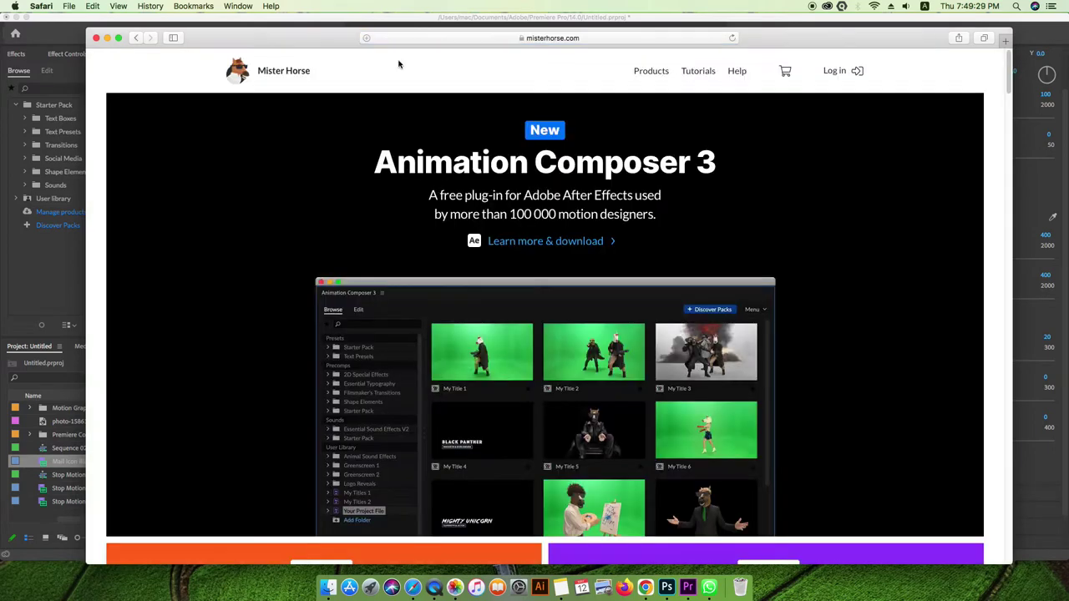
{"action": "scroll", "coordinate": [540, 295], "scroll_direction": "down", "scroll_amount": 2}
{"action": "scroll", "coordinate": [540, 296], "scroll_direction": "down", "scroll_amount": 5}
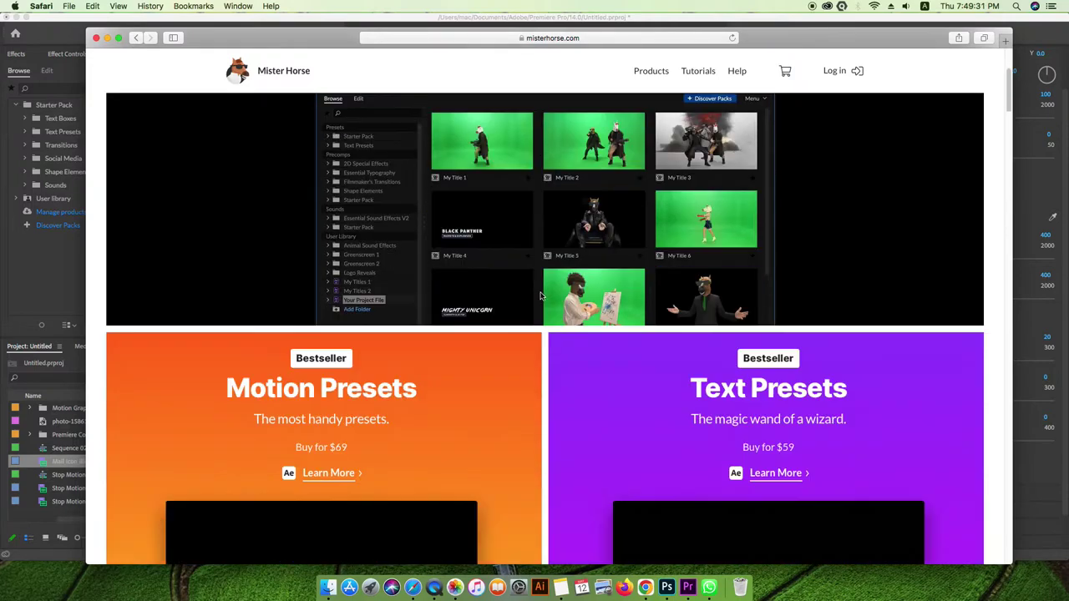
{"action": "scroll", "coordinate": [541, 295], "scroll_direction": "down", "scroll_amount": 10}
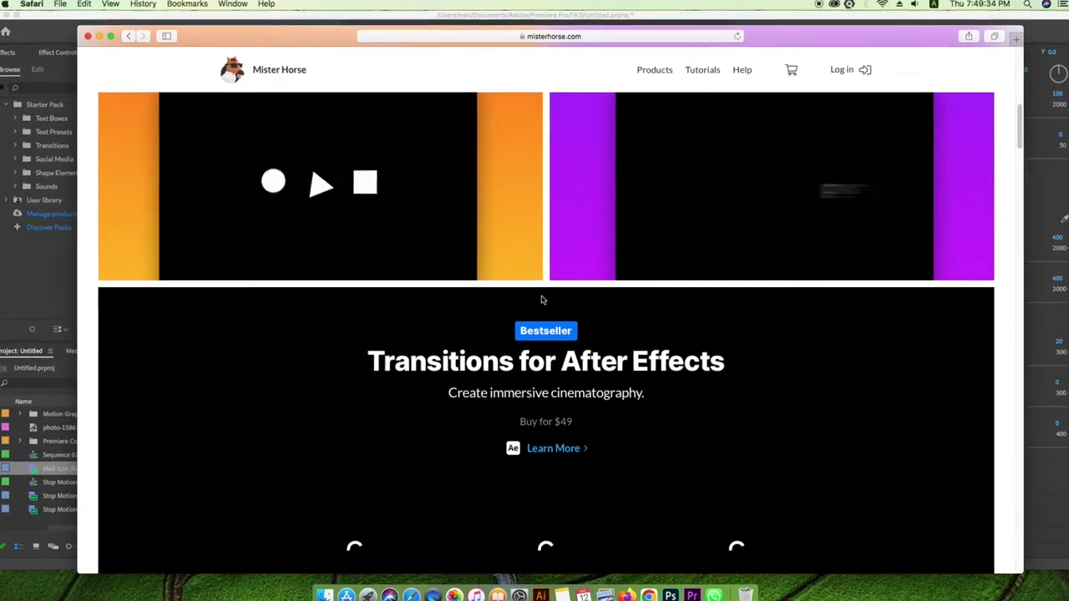
{"action": "scroll", "coordinate": [543, 305], "scroll_direction": "down", "scroll_amount": 3}
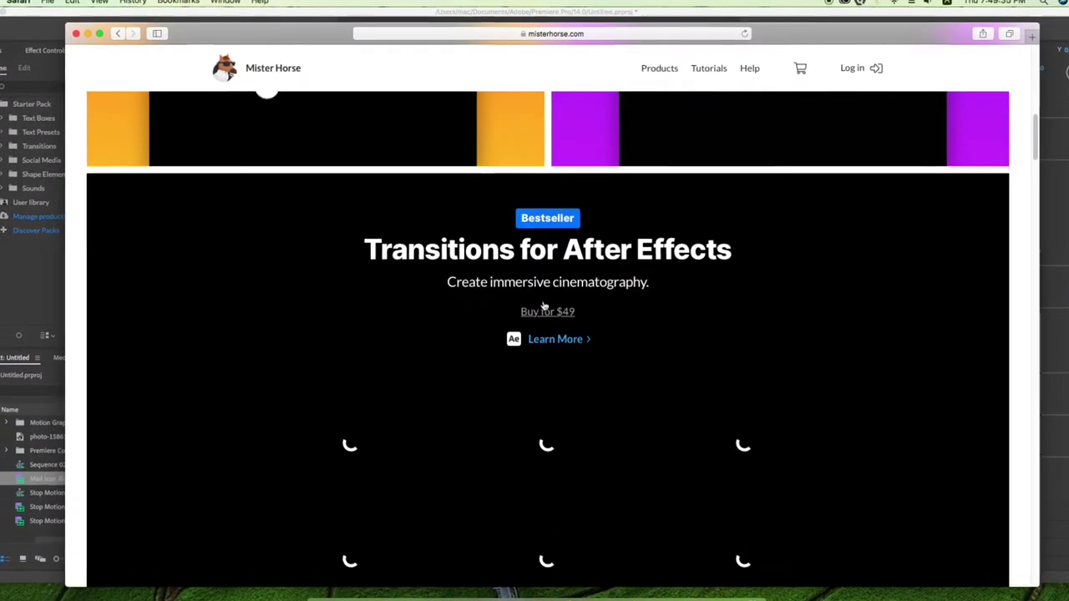
{"action": "scroll", "coordinate": [544, 309], "scroll_direction": "up", "scroll_amount": 10}
{"action": "scroll", "coordinate": [545, 311], "scroll_direction": "up", "scroll_amount": 8}
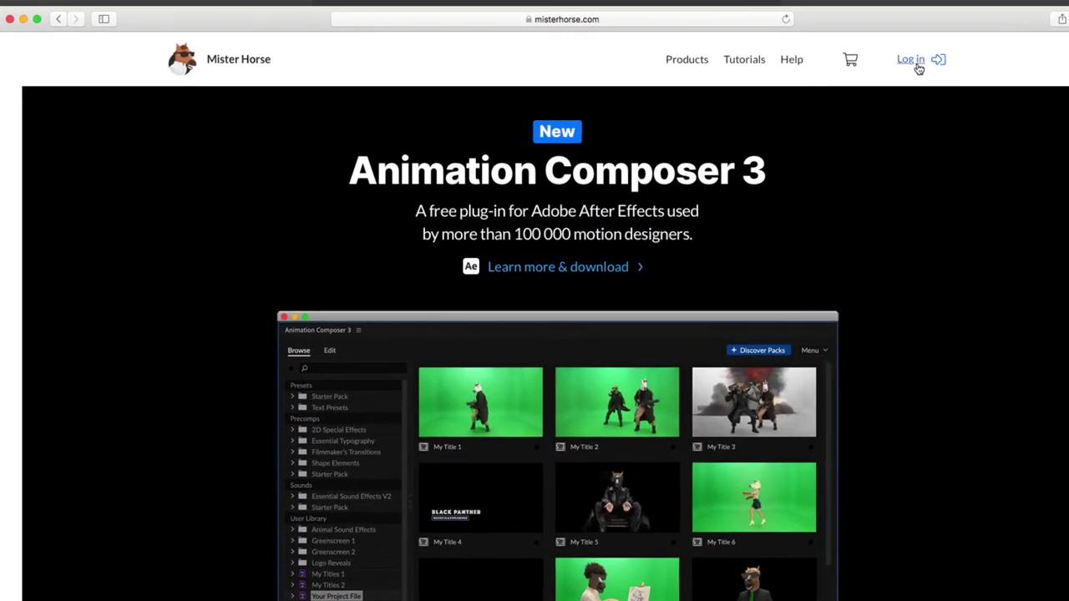
{"action": "left_click", "coordinate": [911, 64]}
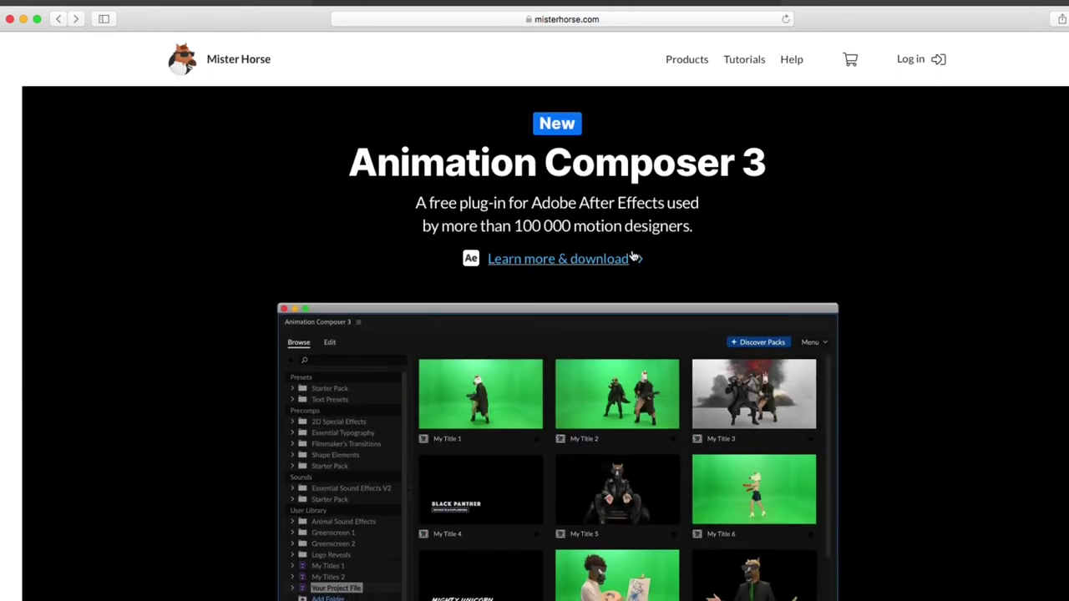
{"action": "left_click", "coordinate": [745, 60]}
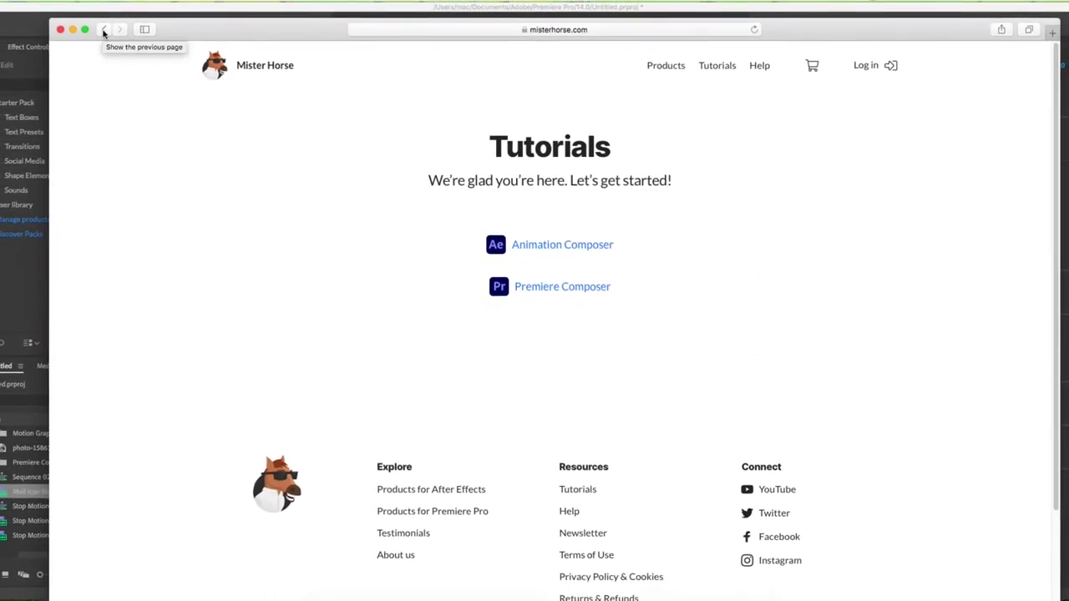
Go back and open the Mister Horse Products for Premiere Pro page.
{"action": "left_click", "coordinate": [100, 30]}
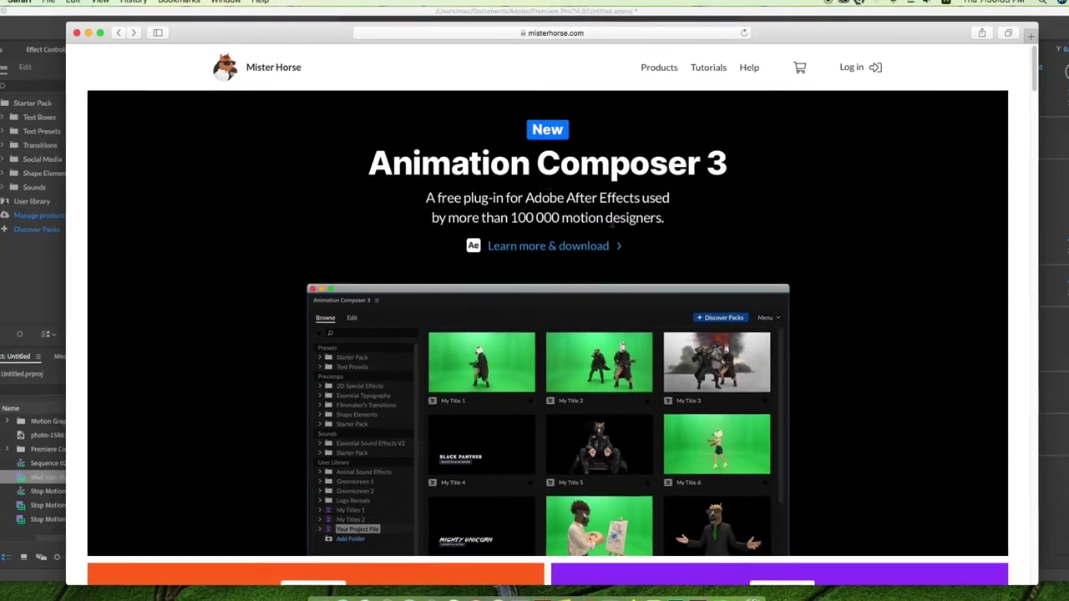
{"action": "scroll", "coordinate": [639, 237], "scroll_direction": "down", "scroll_amount": 2}
{"action": "scroll", "coordinate": [637, 237], "scroll_direction": "up", "scroll_amount": 2}
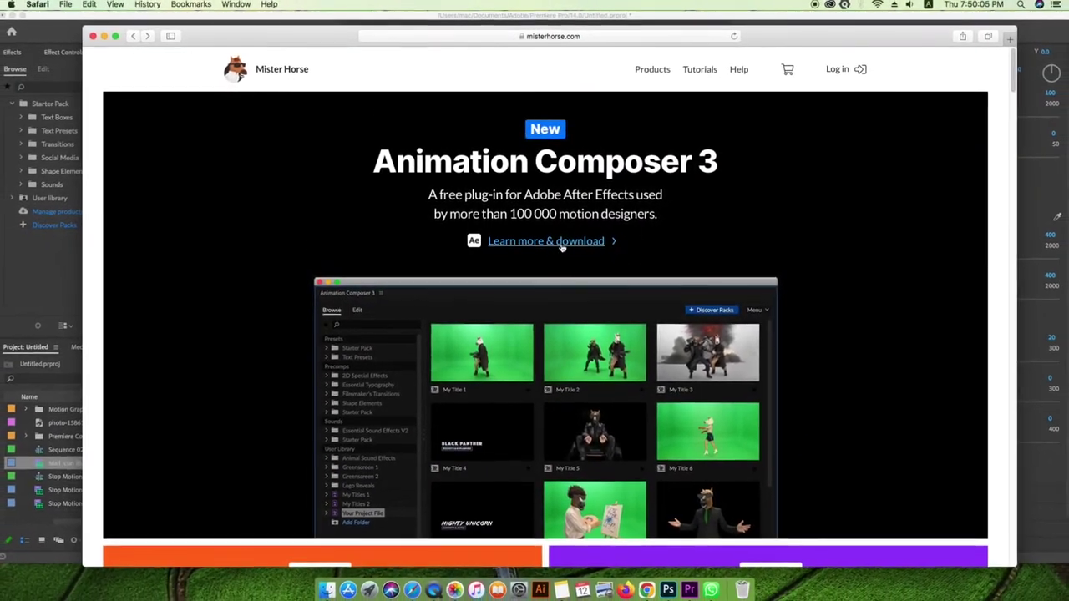
{"action": "mouse_move", "coordinate": [668, 76]}
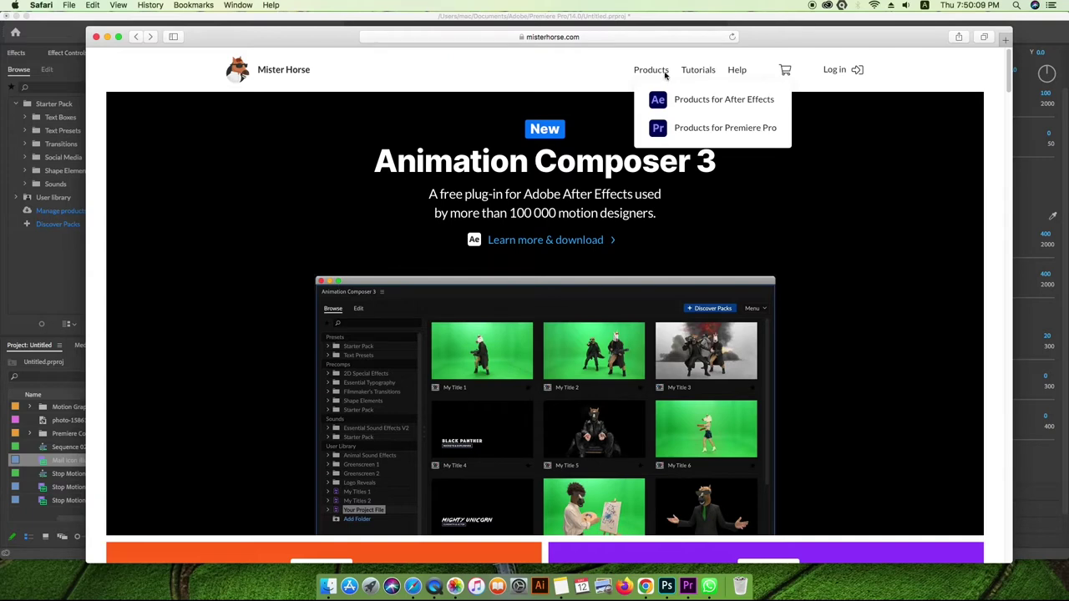
{"action": "left_click", "coordinate": [699, 129]}
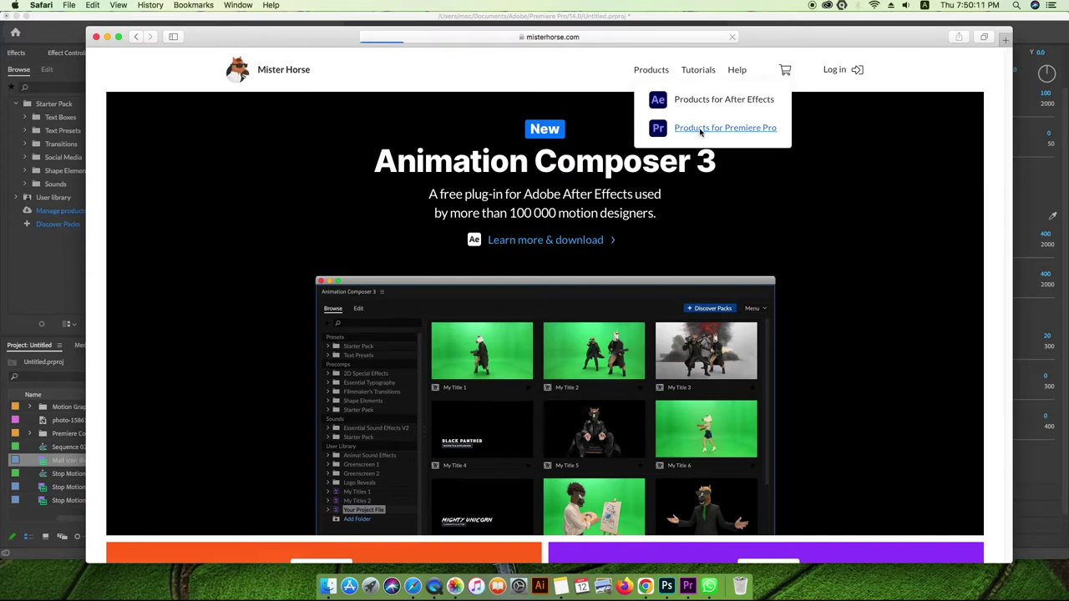
Open Premiere Composer's Learn more & download page, then close Safari.
{"action": "scroll", "coordinate": [499, 415], "scroll_direction": "down", "scroll_amount": 3}
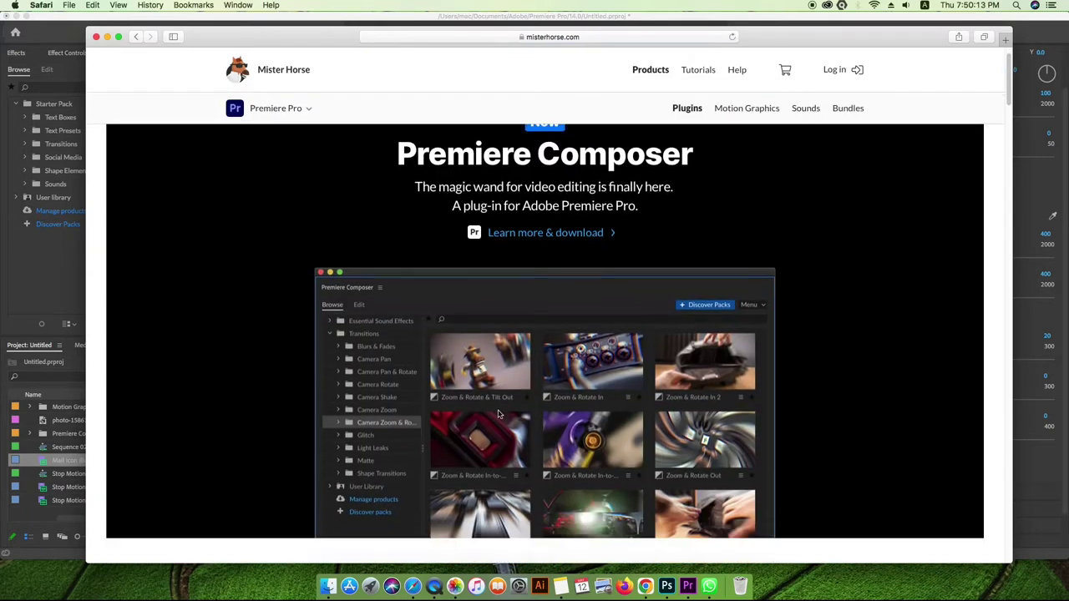
{"action": "scroll", "coordinate": [499, 416], "scroll_direction": "down", "scroll_amount": 1}
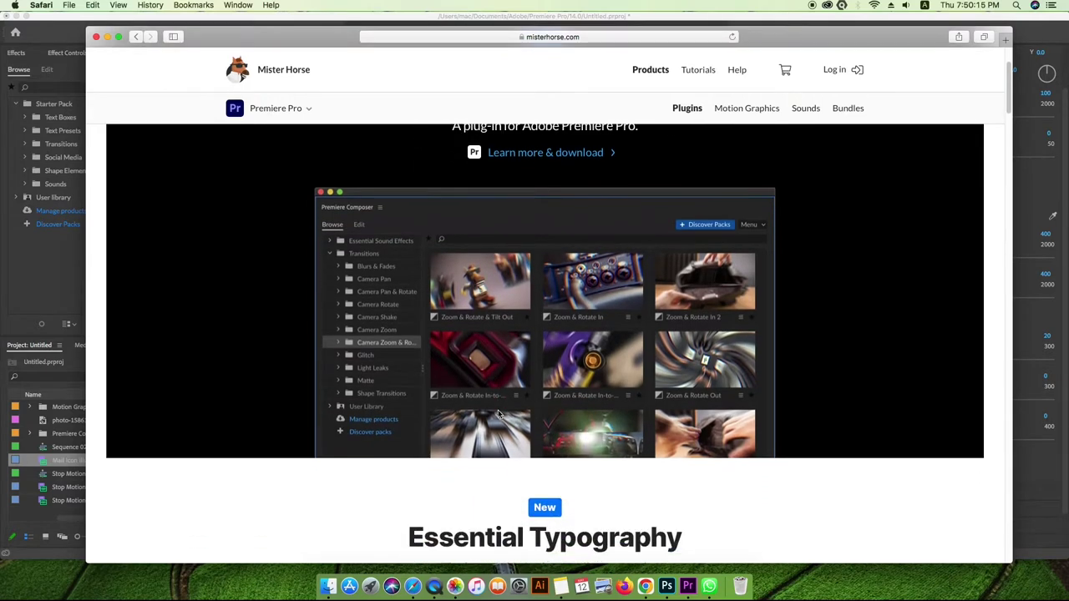
{"action": "scroll", "coordinate": [499, 415], "scroll_direction": "up", "scroll_amount": 4}
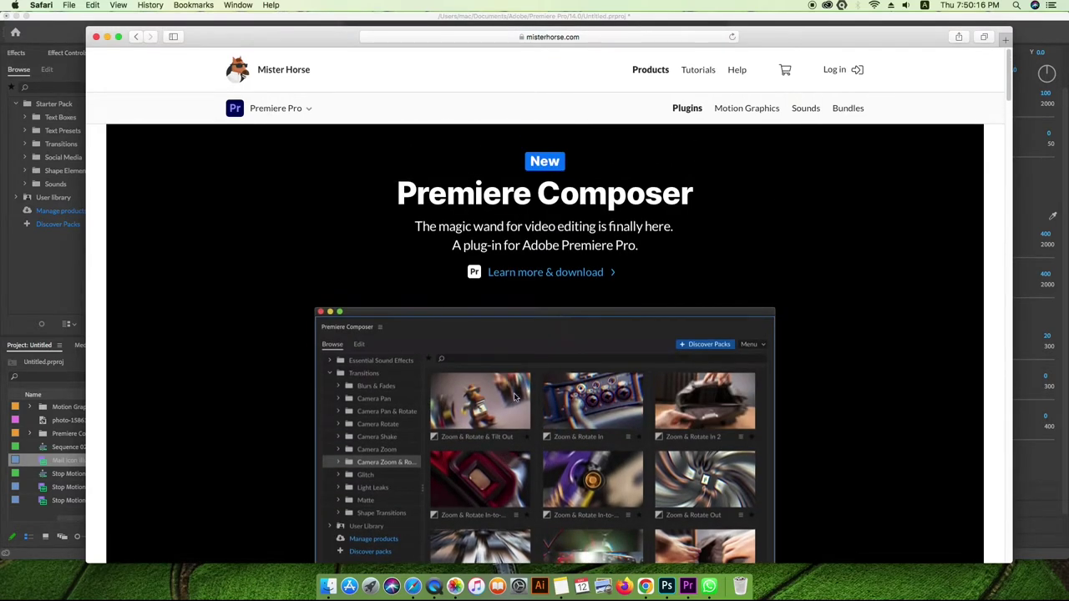
{"action": "left_click", "coordinate": [610, 274]}
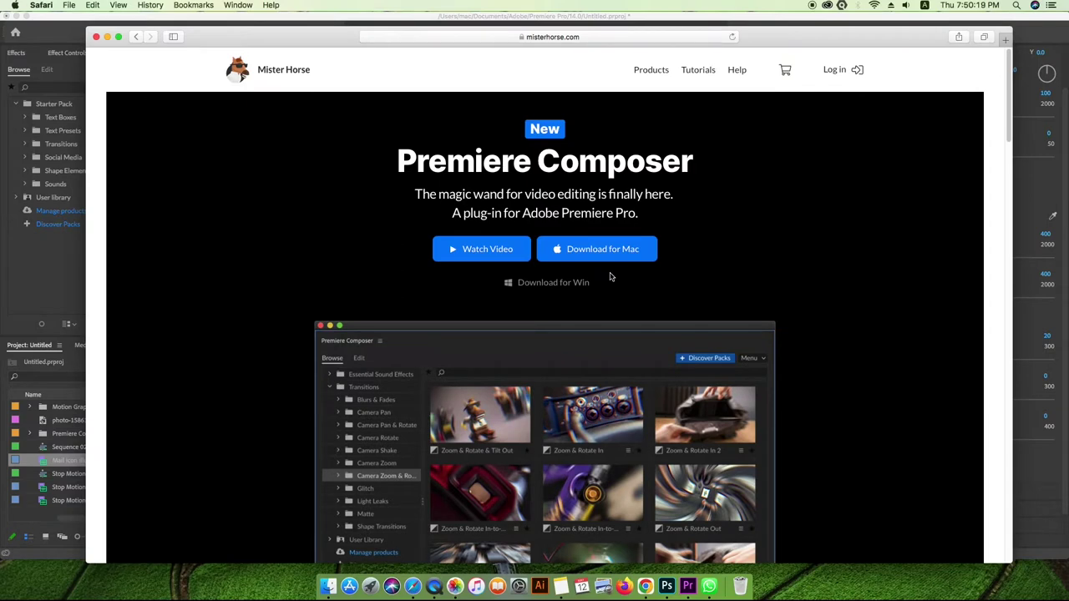
{"action": "scroll", "coordinate": [611, 276], "scroll_direction": "down", "scroll_amount": 3}
{"action": "scroll", "coordinate": [610, 277], "scroll_direction": "up", "scroll_amount": 3}
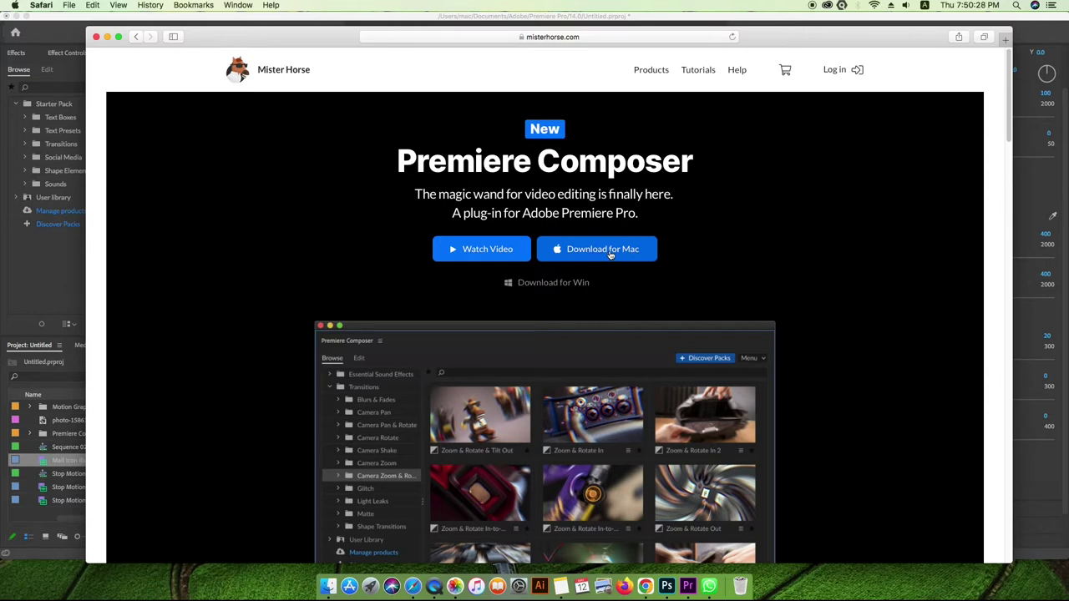
{"action": "left_click", "coordinate": [96, 37]}
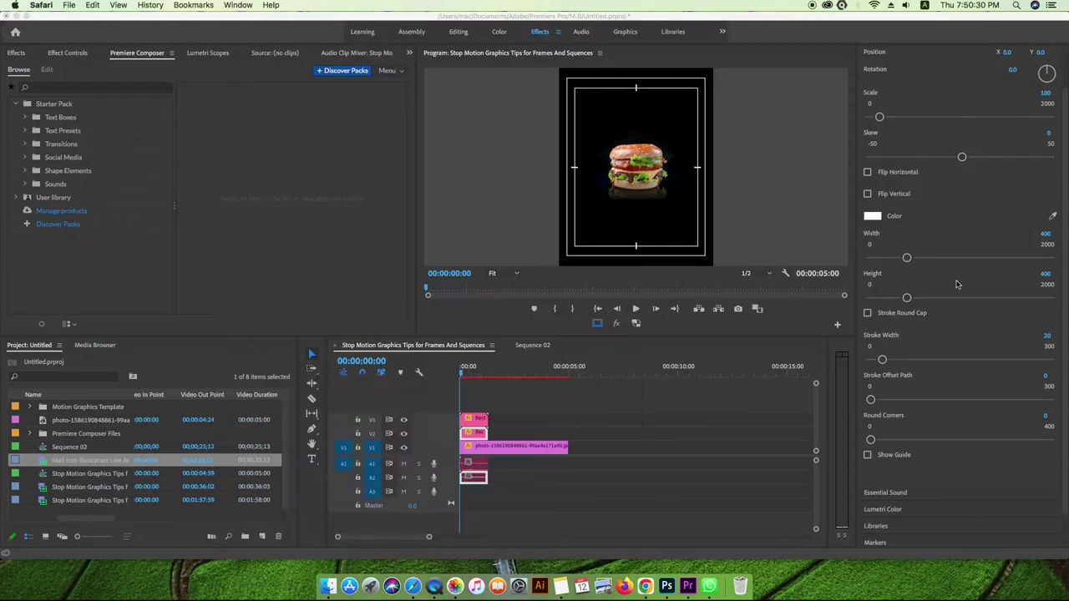
Open MisterHorseProductManager_2.0.4.dmg from Finder's Downloads folder, then minimize Finder.
{"action": "left_click", "coordinate": [329, 586]}
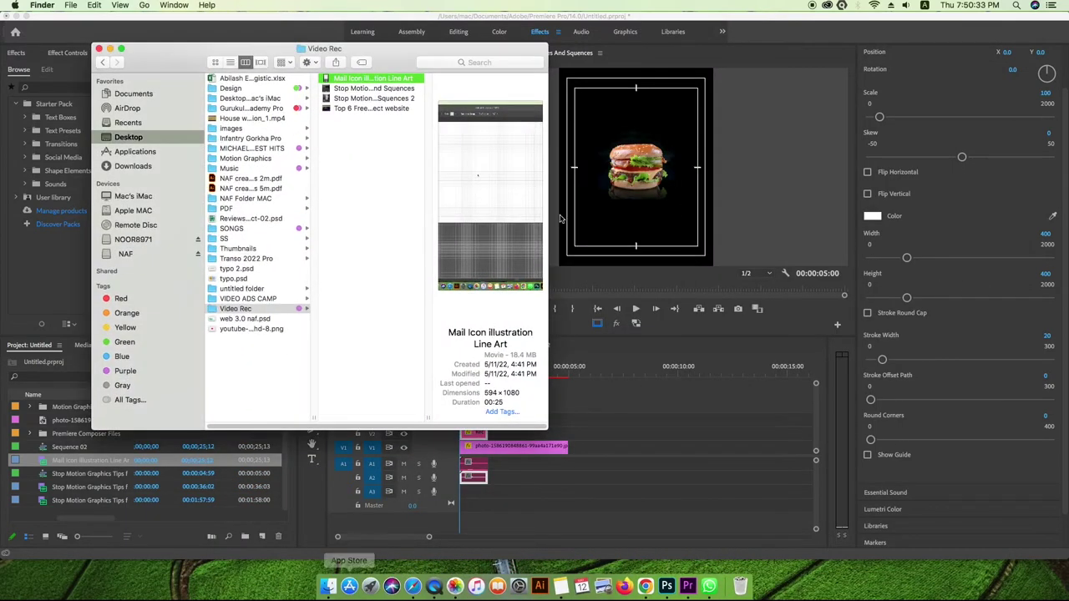
{"action": "left_click", "coordinate": [127, 165]}
{"action": "left_click_drag", "start_coordinate": [547, 242], "coordinate": [1002, 258]}
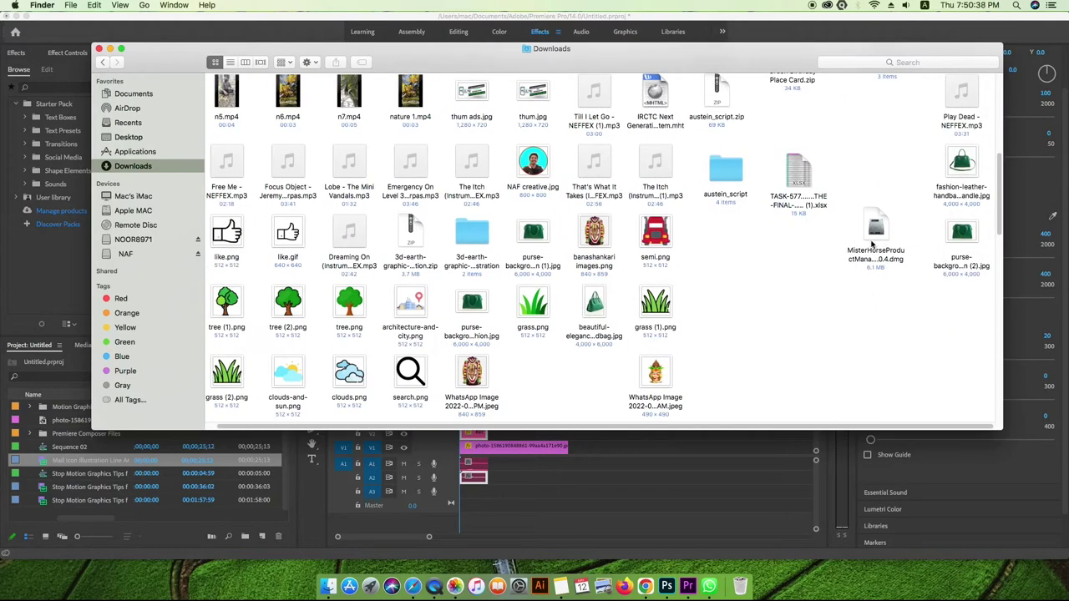
{"action": "left_click_drag", "start_coordinate": [868, 227], "coordinate": [777, 262]}
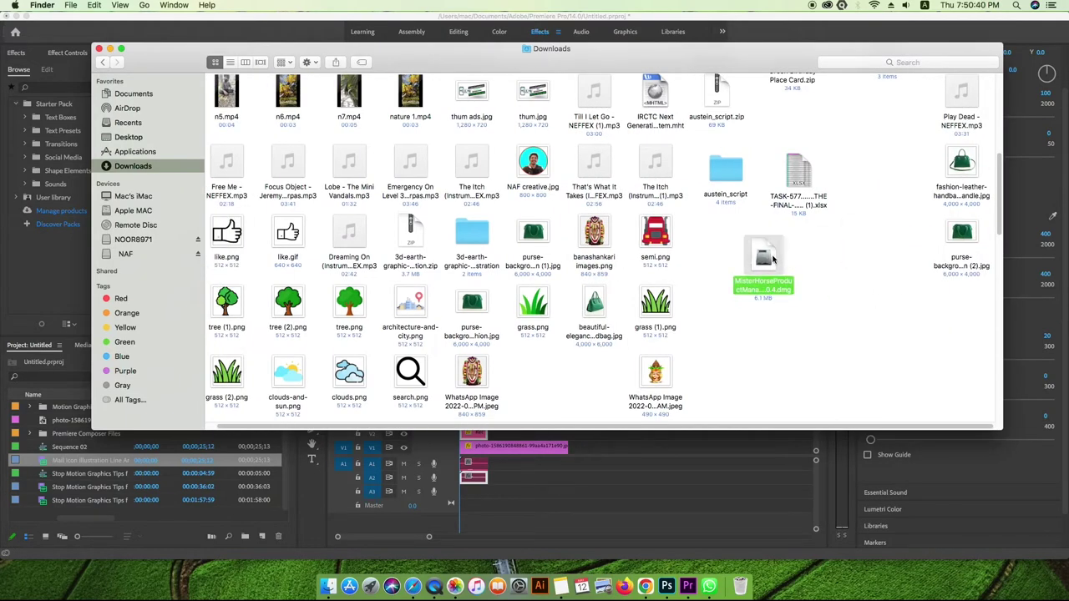
{"action": "double_click", "coordinate": [773, 259]}
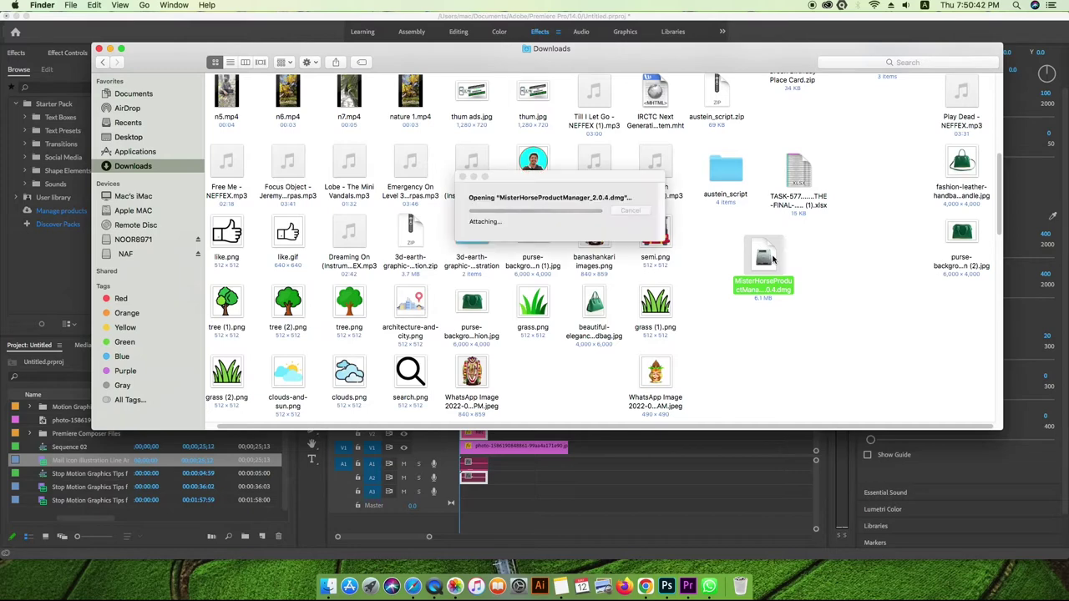
{"action": "left_click_drag", "start_coordinate": [760, 190], "coordinate": [659, 224]}
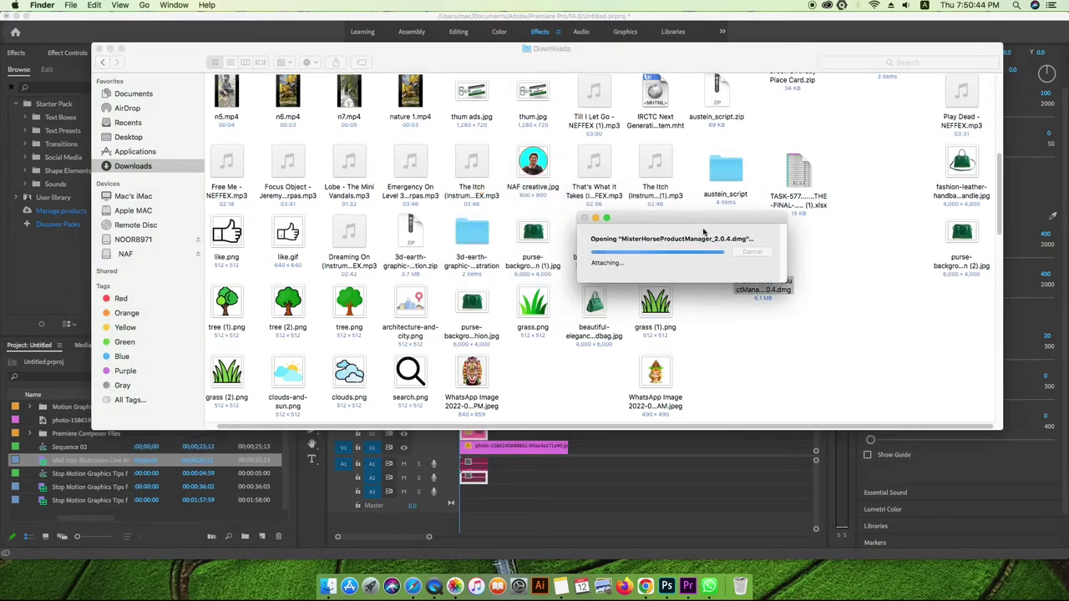
{"action": "left_click", "coordinate": [112, 50]}
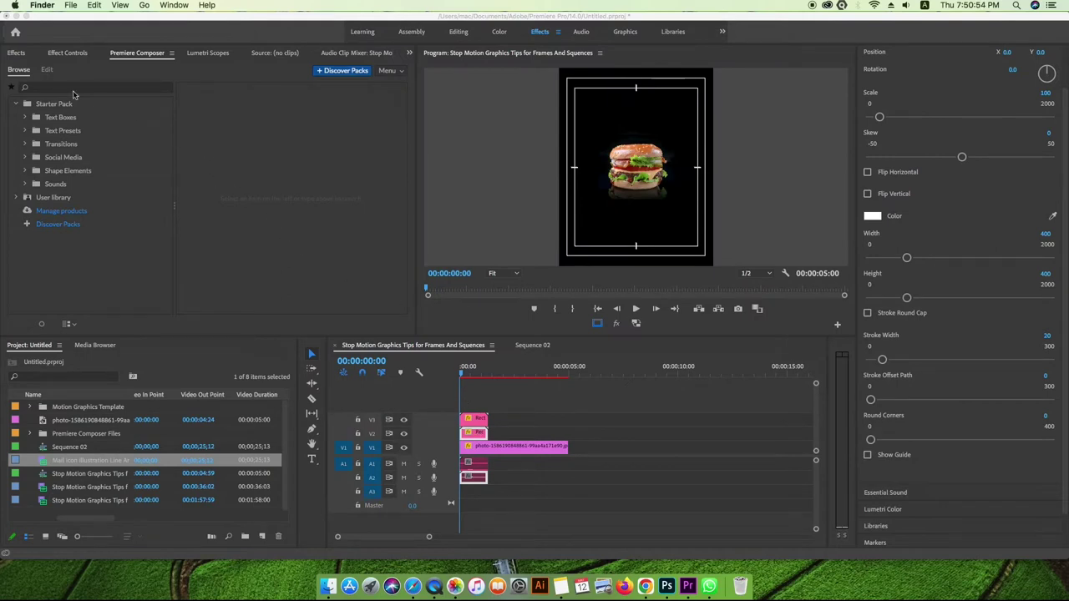
Switch to the Effects workspace, open the Premiere Composer extension panel, widen it and browse presets.
{"action": "left_click", "coordinate": [18, 52]}
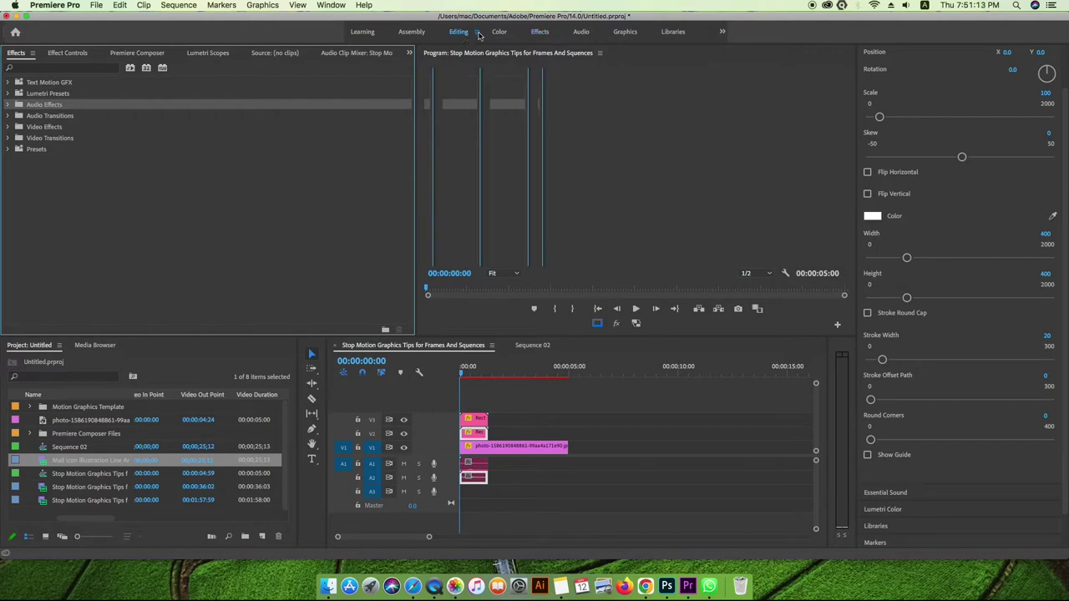
{"action": "left_click", "coordinate": [540, 32]}
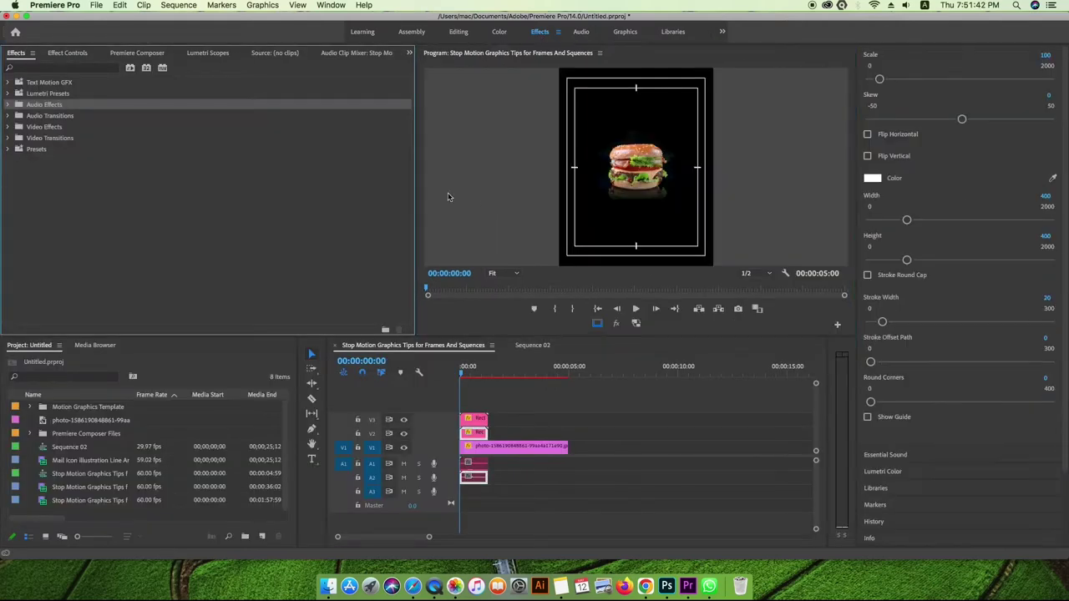
{"action": "left_click", "coordinate": [329, 6]}
{"action": "mouse_move", "coordinate": [345, 48]}
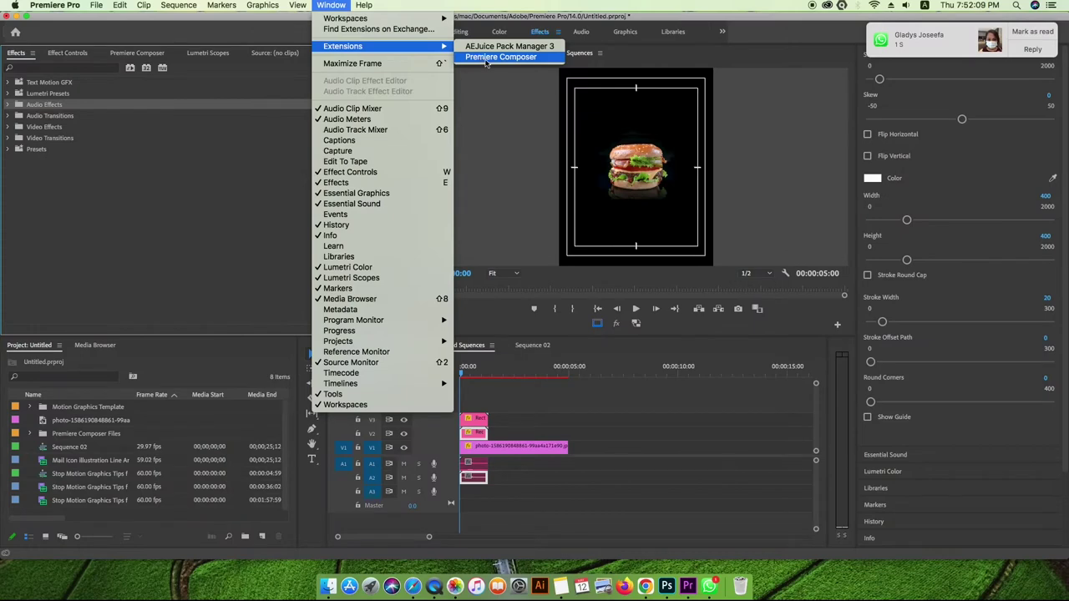
{"action": "left_click", "coordinate": [501, 57]}
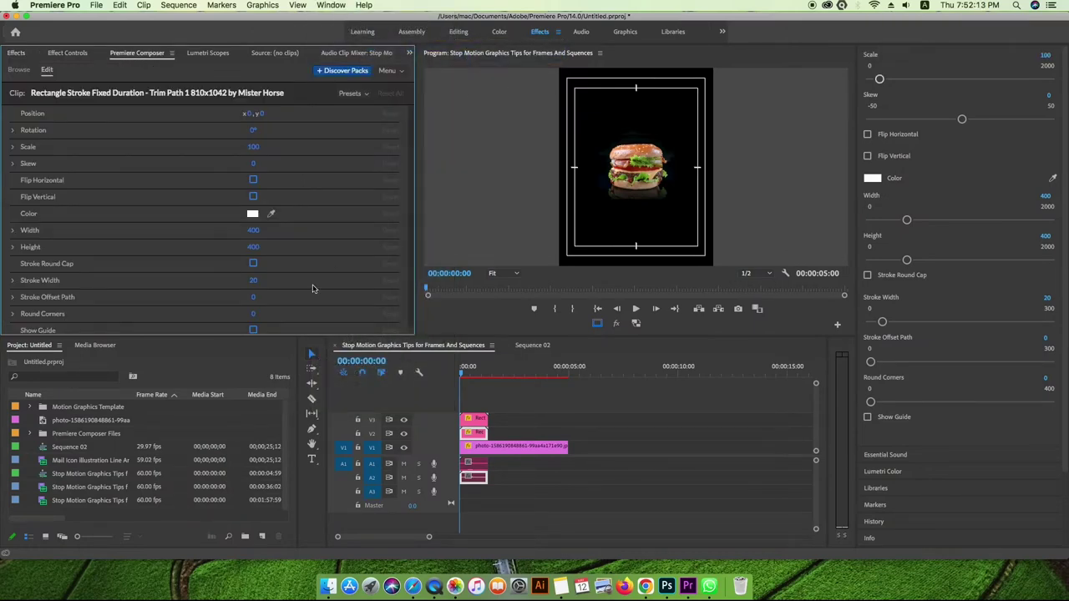
{"action": "scroll", "coordinate": [337, 238], "scroll_direction": "down", "scroll_amount": 1}
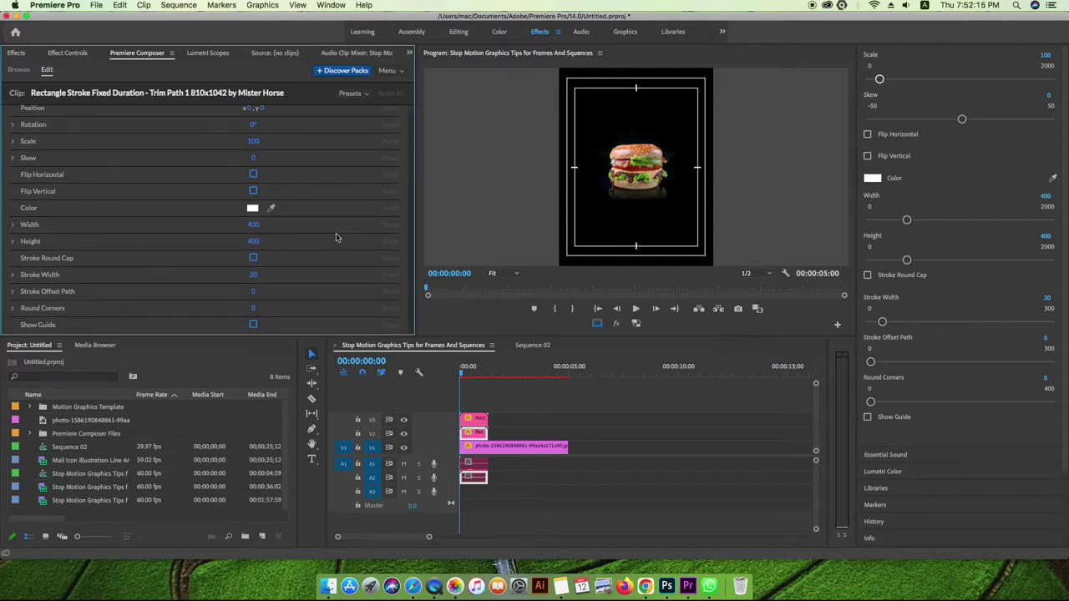
{"action": "left_click_drag", "start_coordinate": [415, 181], "coordinate": [504, 202]}
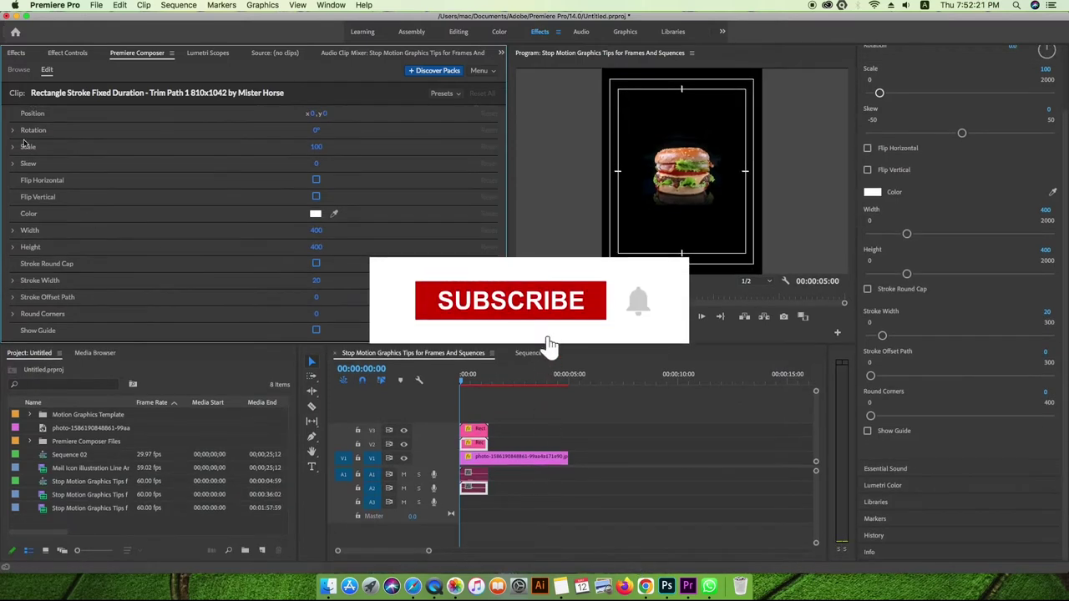
{"action": "left_click", "coordinate": [18, 70]}
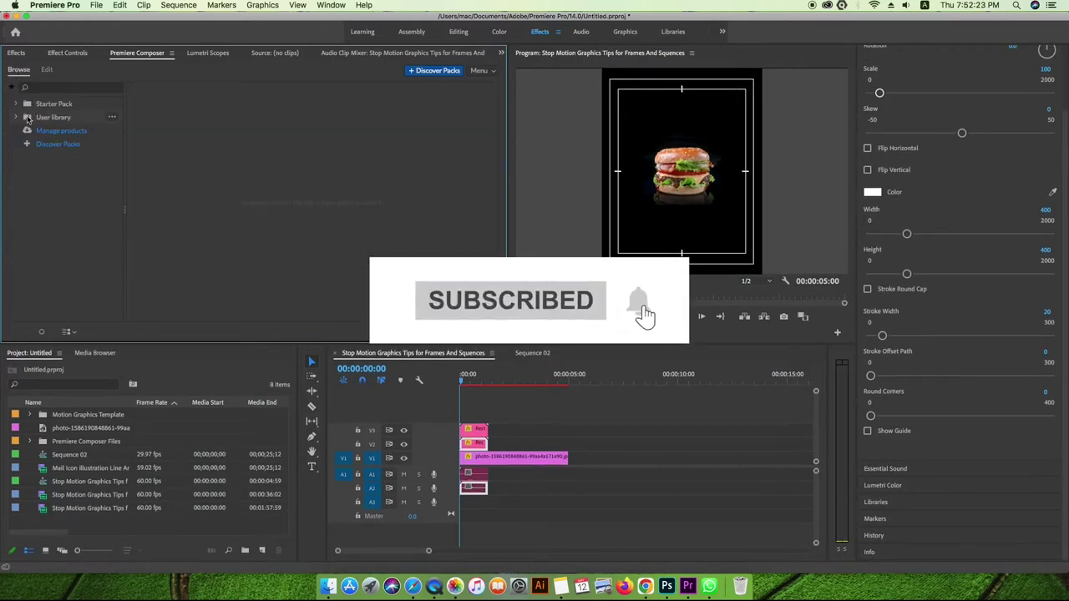
Open Starter Pack > Text Boxes in compact list view and preview 1-Line Fill Text Box 1 - Down.
{"action": "left_click", "coordinate": [16, 105]}
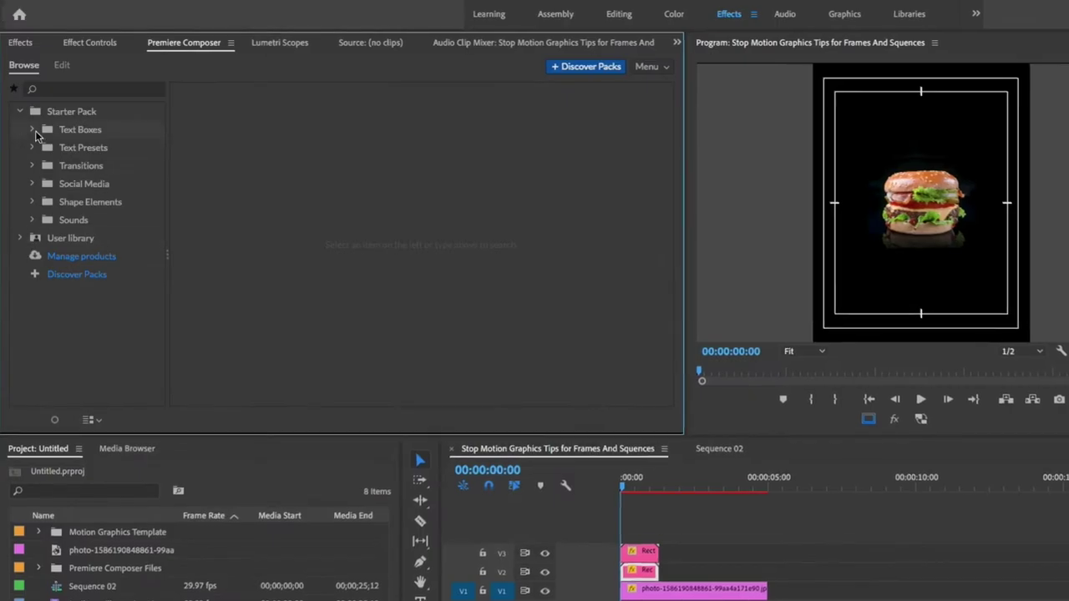
{"action": "left_click", "coordinate": [25, 117]}
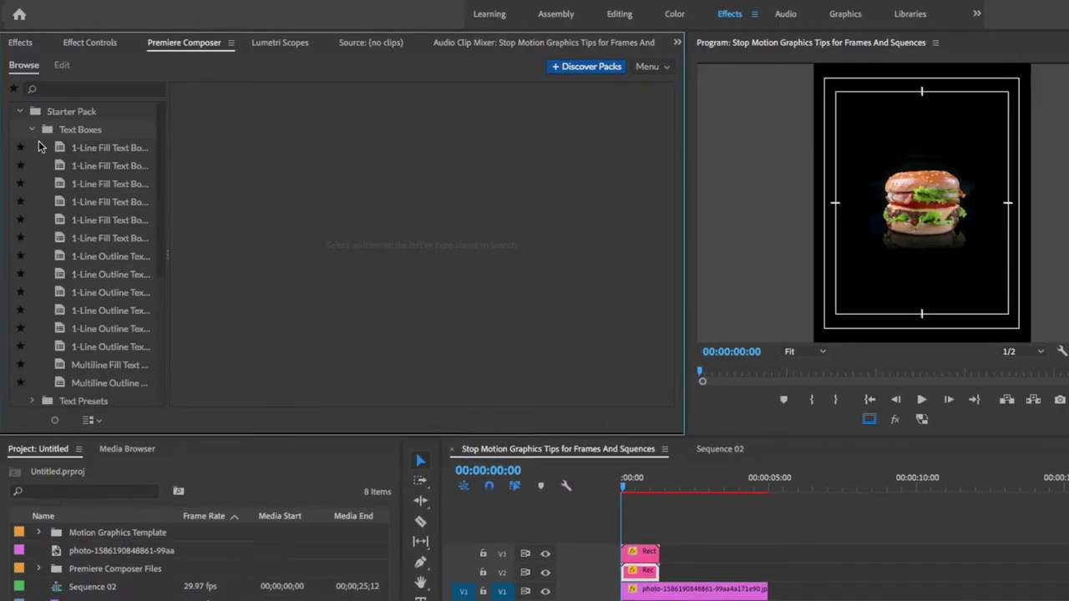
{"action": "left_click", "coordinate": [93, 421]}
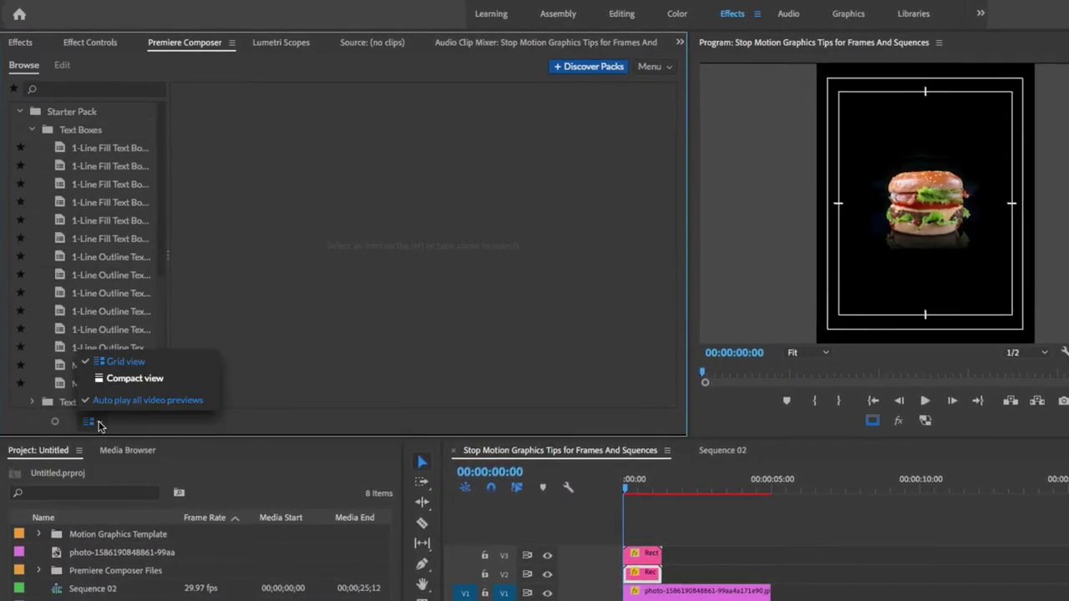
{"action": "left_click", "coordinate": [121, 380]}
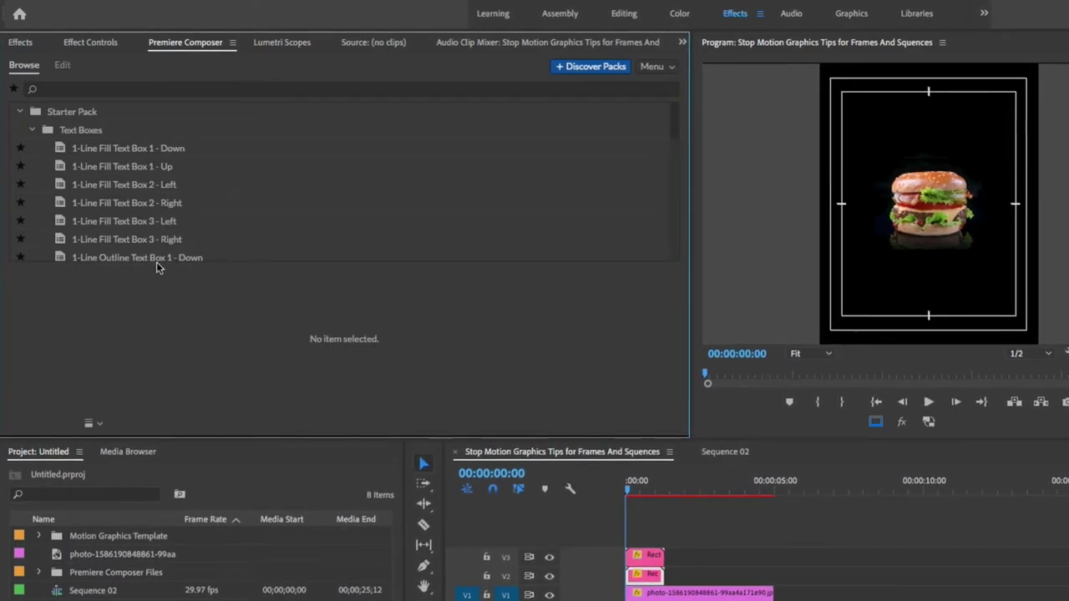
{"action": "left_click", "coordinate": [84, 150]}
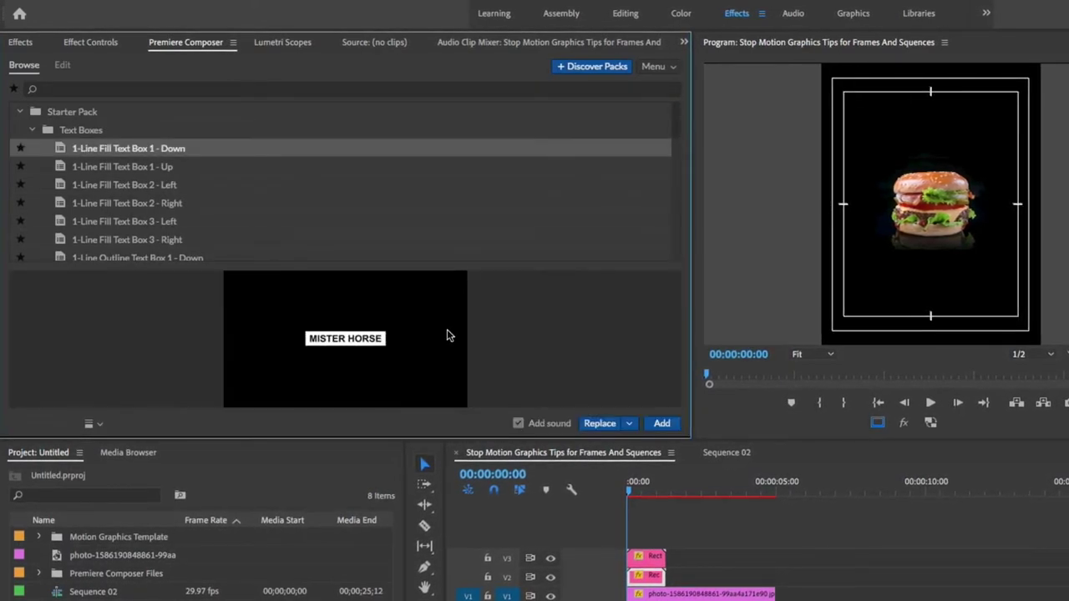
Return to grid view with smaller thumbnails and set the playhead near 00:00:01:27.
{"action": "left_click", "coordinate": [92, 425]}
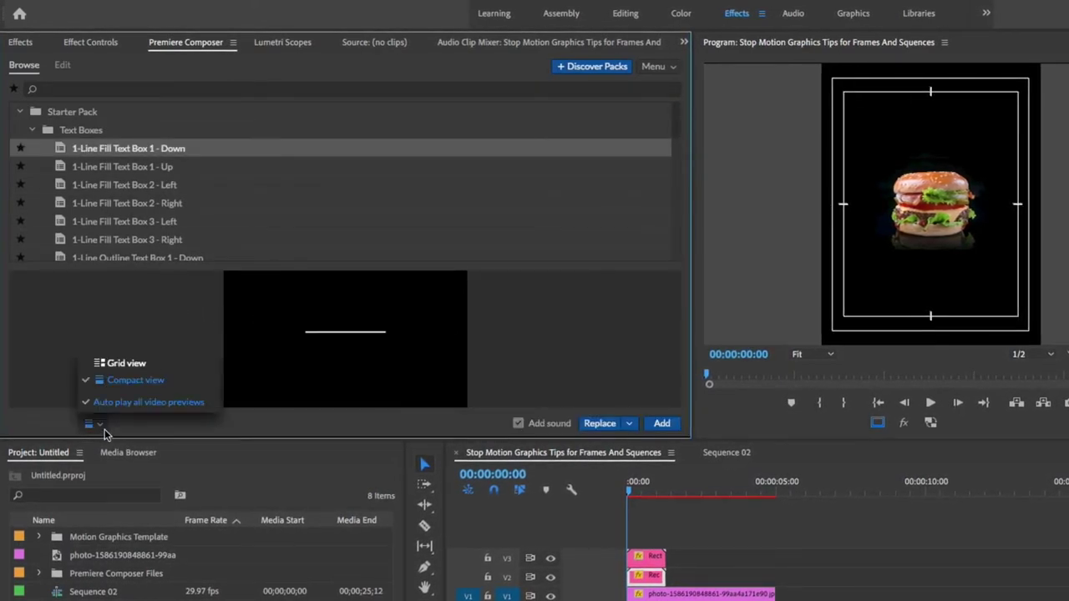
{"action": "left_click", "coordinate": [124, 364]}
{"action": "scroll", "coordinate": [375, 231], "scroll_direction": "down", "scroll_amount": 1}
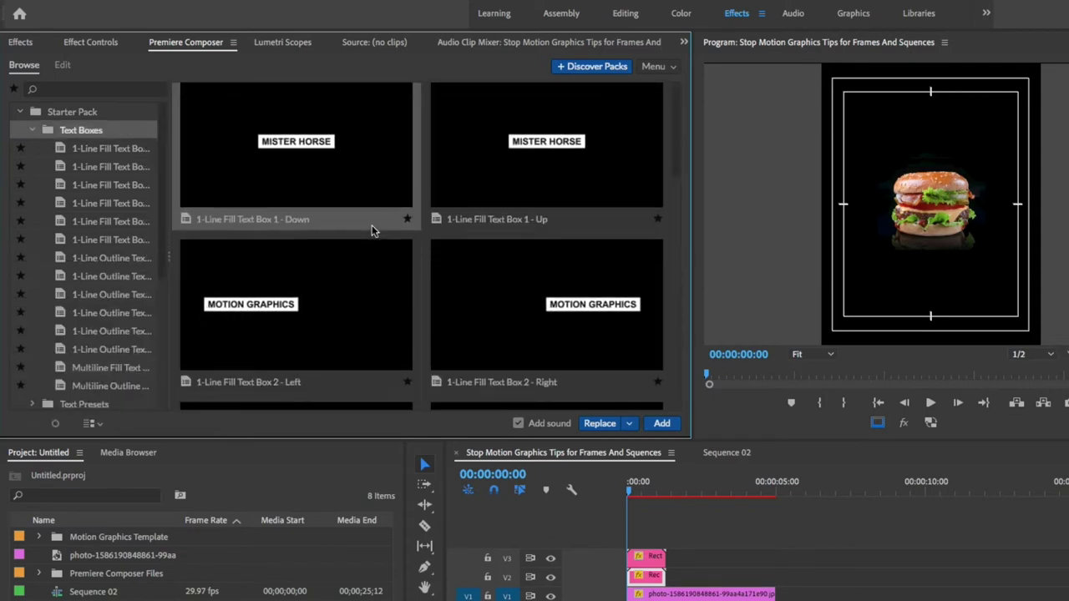
{"action": "left_click_drag", "start_coordinate": [55, 424], "coordinate": [22, 432]}
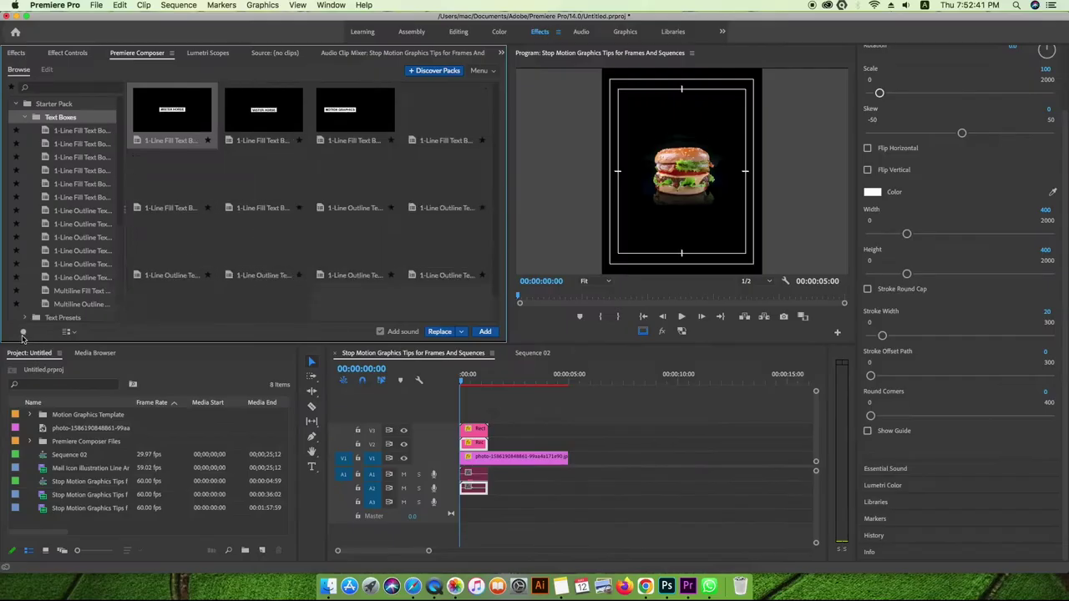
{"action": "scroll", "coordinate": [80, 233], "scroll_direction": "down", "scroll_amount": 2}
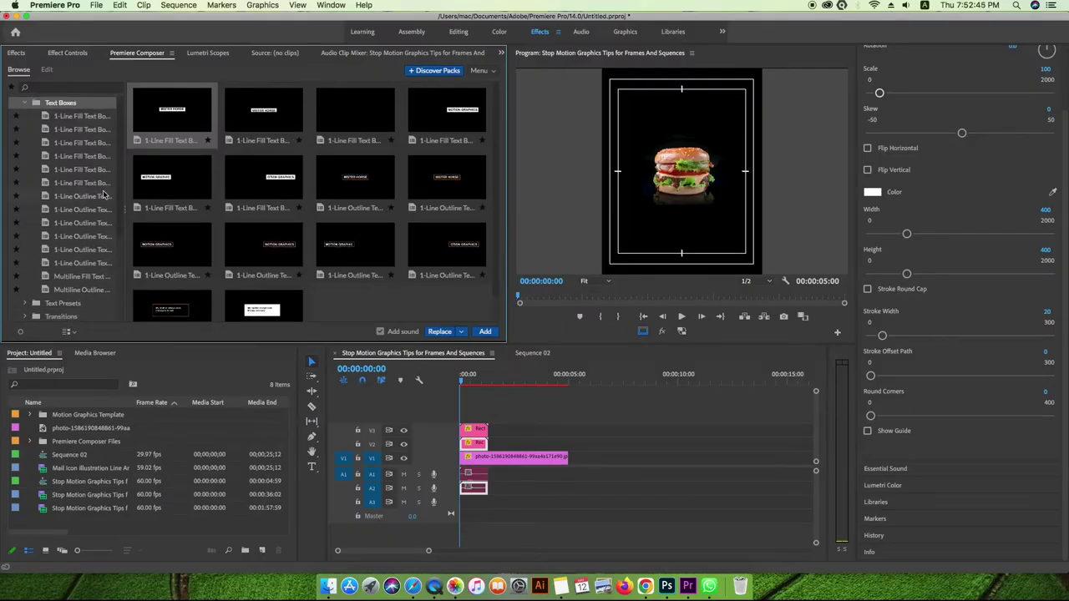
{"action": "left_click_drag", "start_coordinate": [468, 387], "coordinate": [492, 385]}
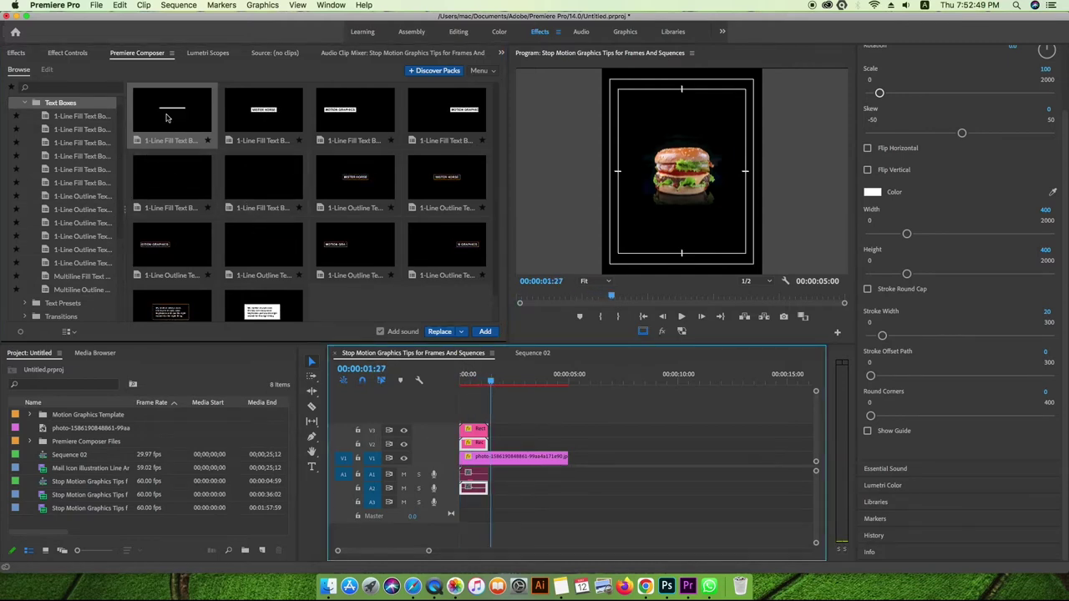
Drop the 1-Line Fill Text Box 1 - Down preset above V3, preview it, and edit its MISTER HORSE text.
{"action": "left_click_drag", "start_coordinate": [370, 261], "coordinate": [493, 419]}
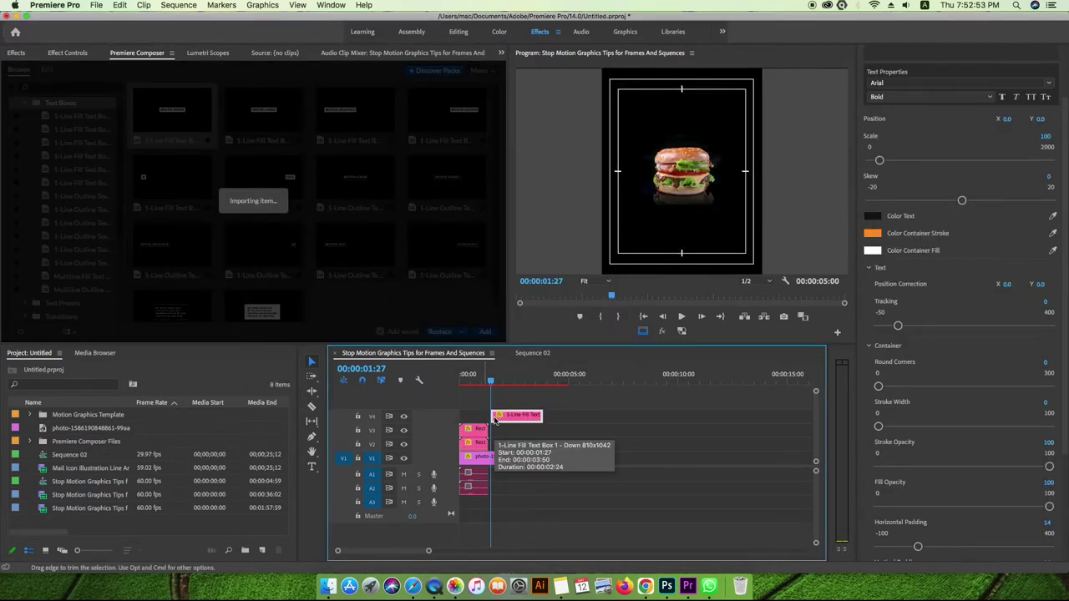
{"action": "key", "text": "space"}
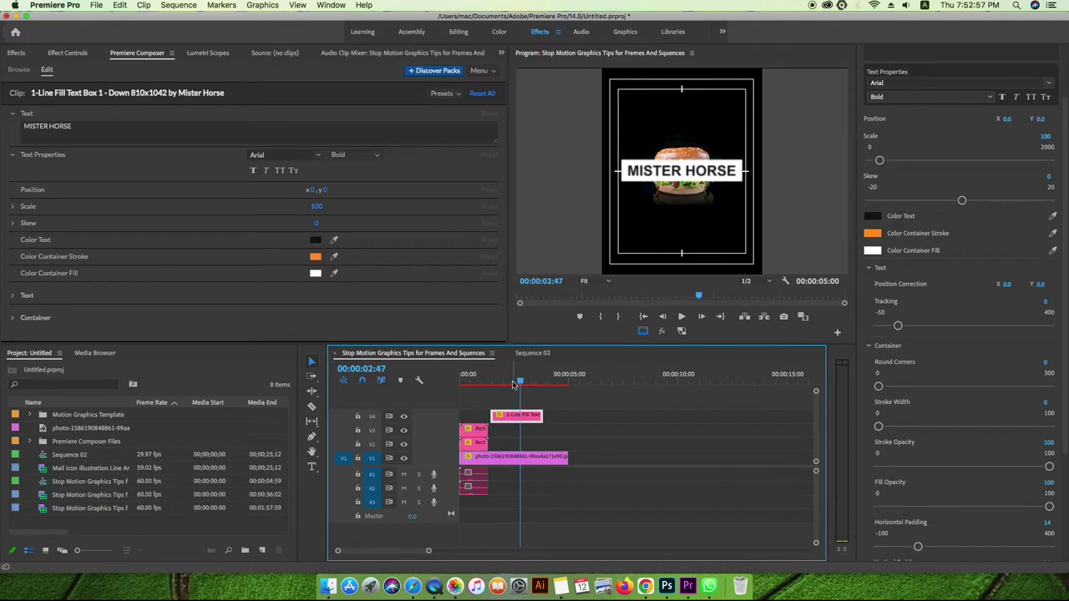
{"action": "key", "text": "space"}
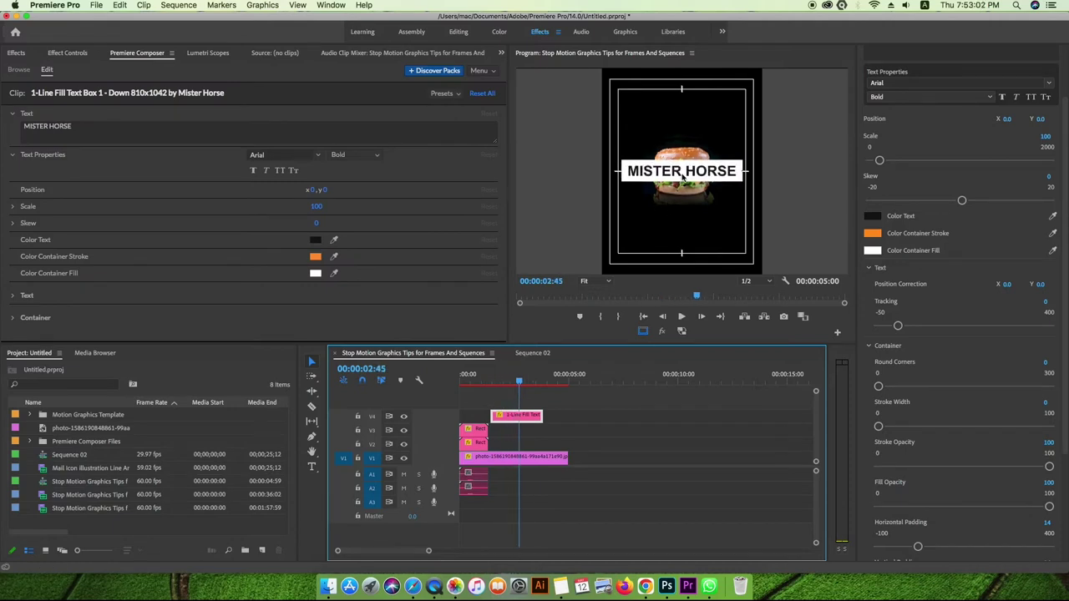
{"action": "double_click", "coordinate": [683, 173]}
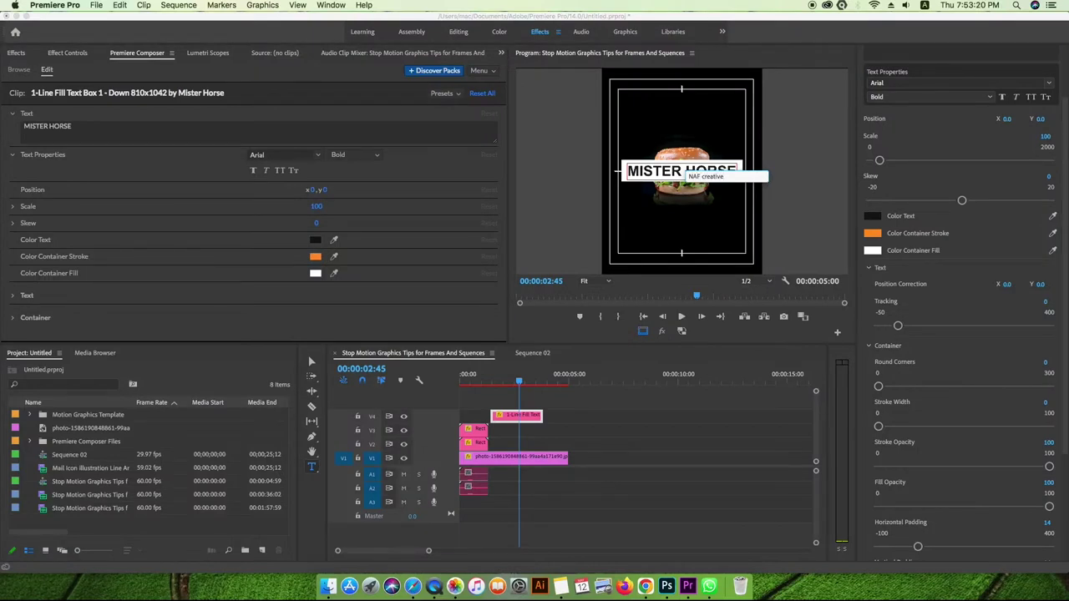
Commit the 'NAF creative' wording and play back to check it at 00:00:02:50.
{"action": "key", "text": "Escape"}
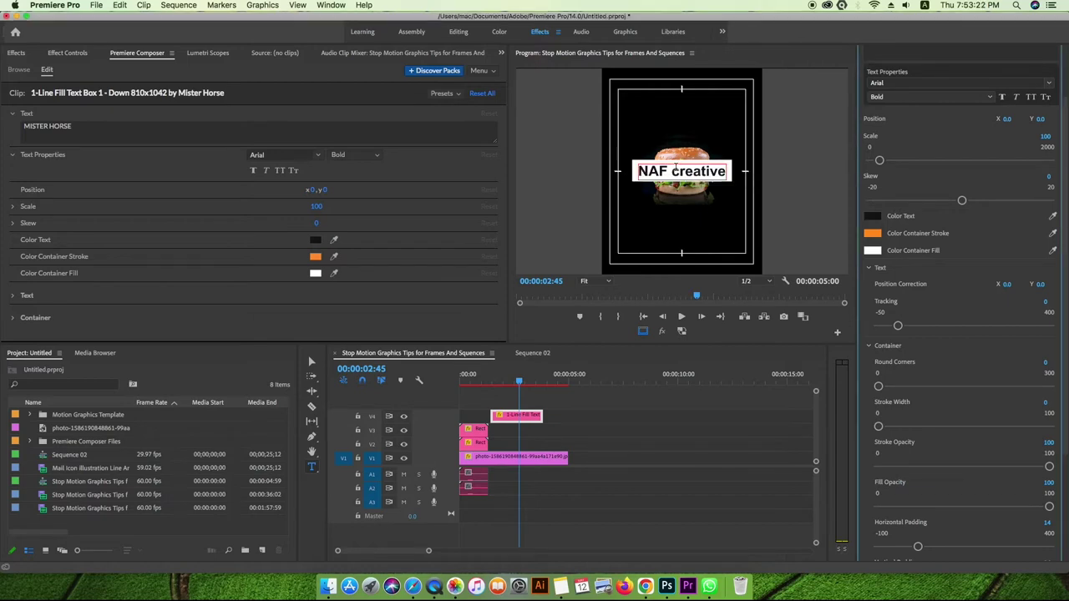
{"action": "left_click_drag", "start_coordinate": [518, 380], "coordinate": [491, 380]}
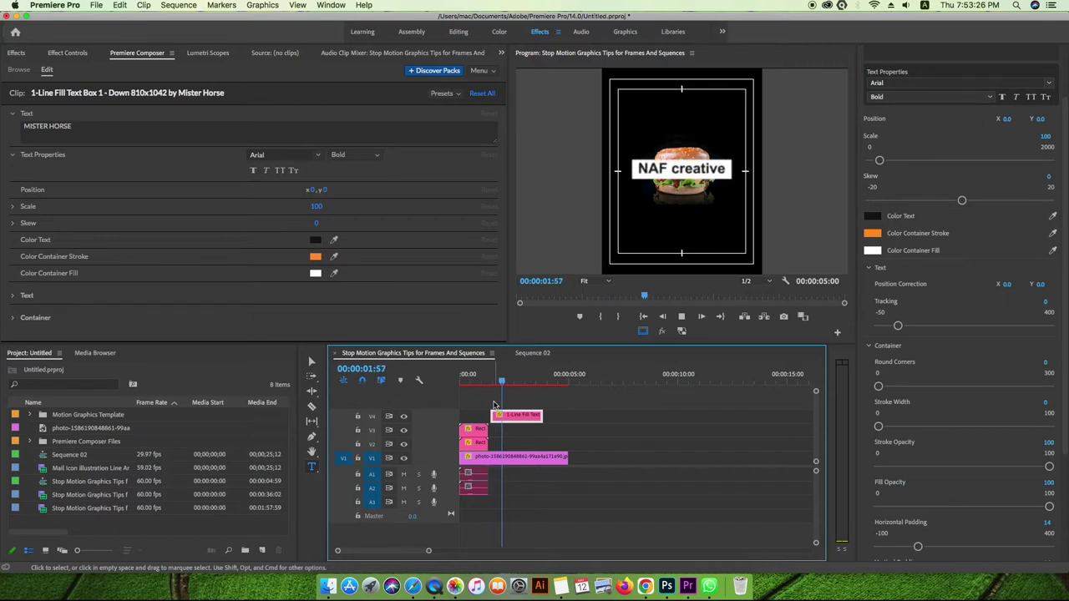
{"action": "key", "text": "space"}
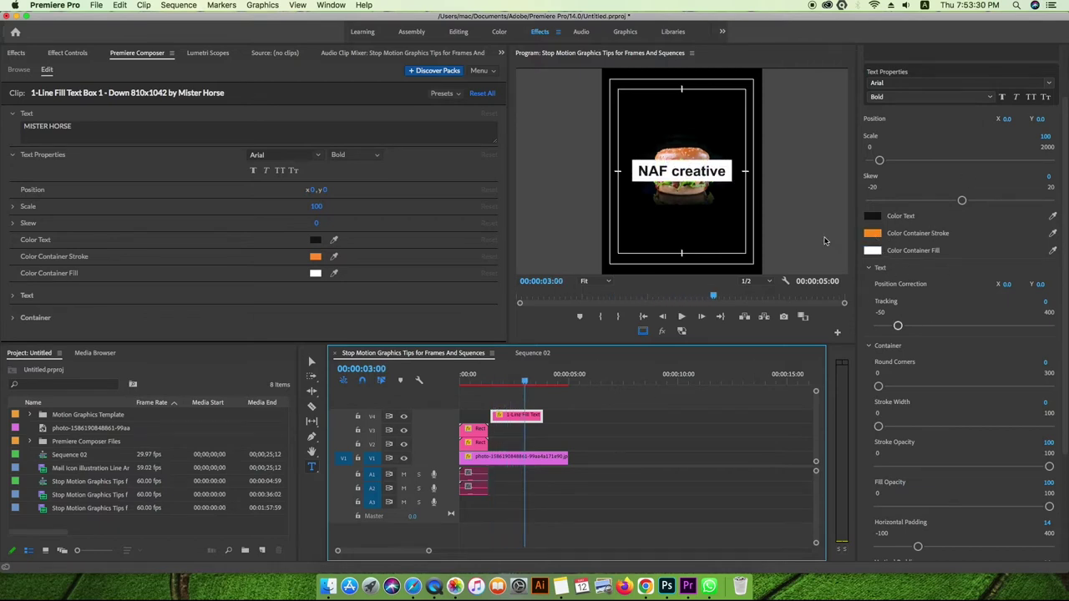
{"action": "left_click_drag", "start_coordinate": [524, 381], "coordinate": [521, 381]}
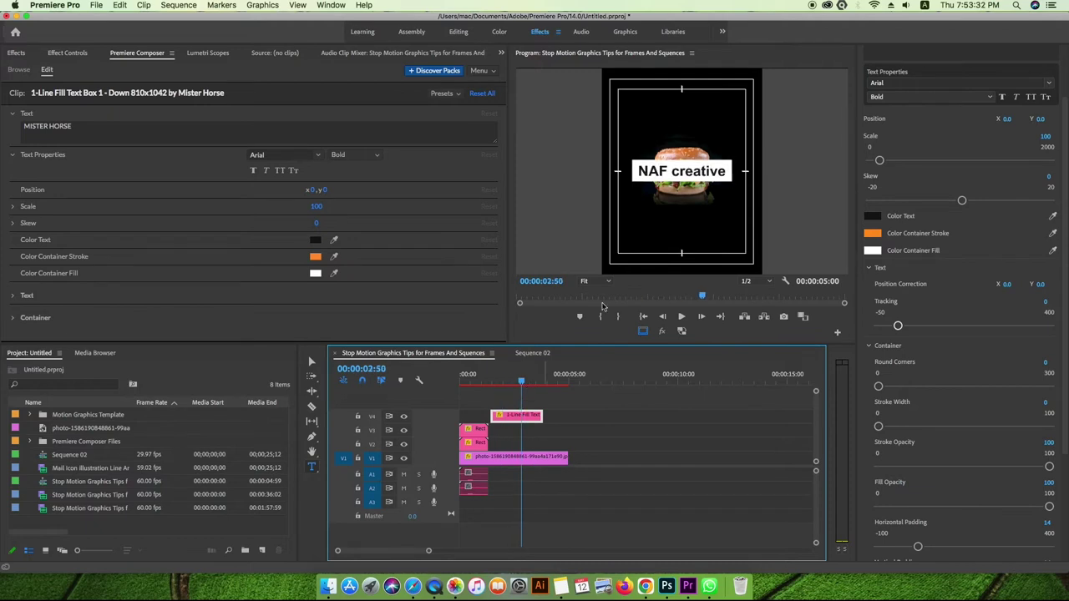
Set the title's text colour to red.
{"action": "left_click", "coordinate": [872, 216]}
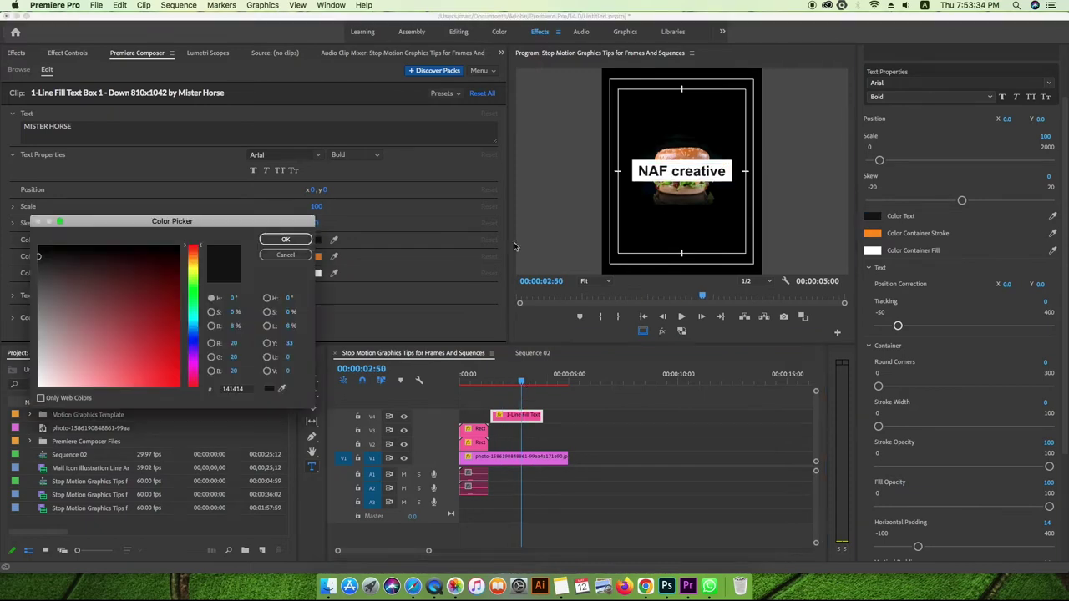
{"action": "left_click", "coordinate": [140, 377]}
{"action": "left_click", "coordinate": [286, 239]}
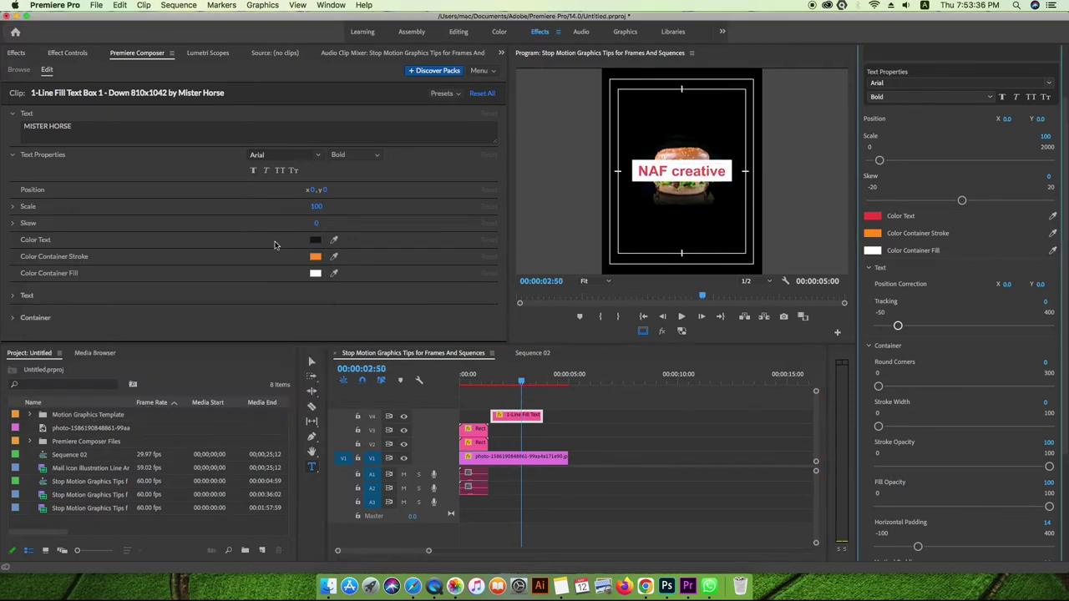
Set the text box's container fill to bright green.
{"action": "left_click", "coordinate": [872, 250]}
{"action": "left_click_drag", "start_coordinate": [95, 350], "coordinate": [116, 256]}
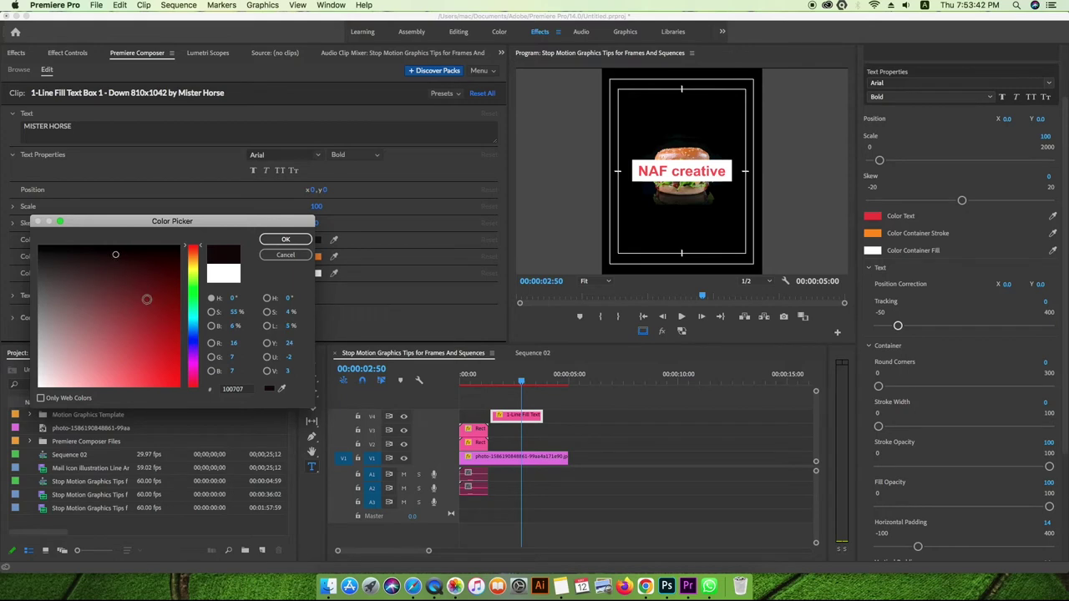
{"action": "left_click", "coordinate": [192, 294]}
{"action": "left_click", "coordinate": [124, 360]}
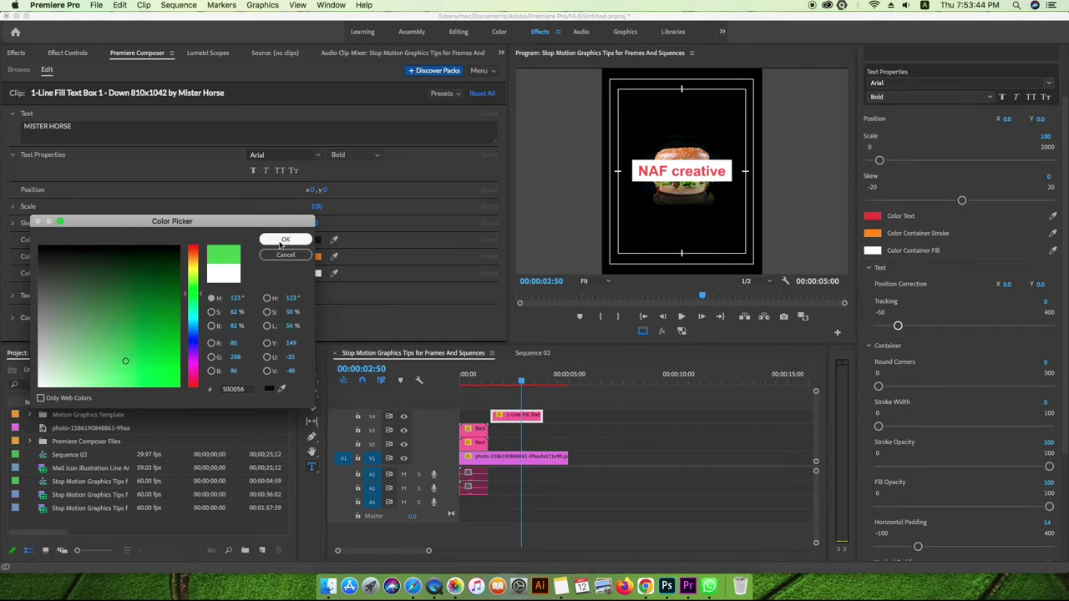
{"action": "left_click", "coordinate": [283, 240]}
Set the text box's container outline to brown.
{"action": "left_click", "coordinate": [879, 236]}
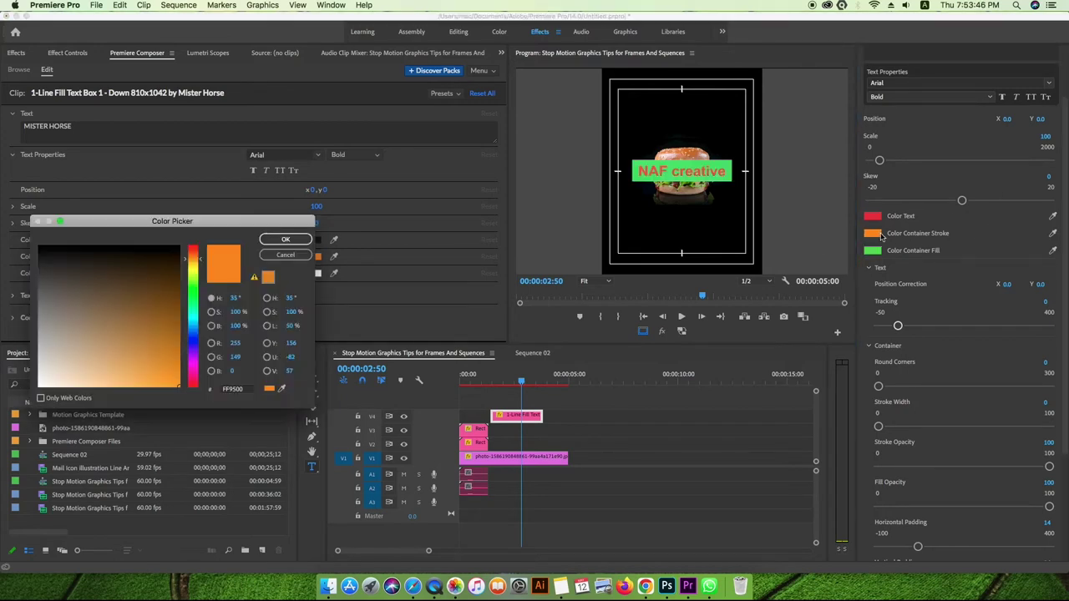
{"action": "left_click_drag", "start_coordinate": [178, 280], "coordinate": [135, 337]}
{"action": "left_click", "coordinate": [283, 240]}
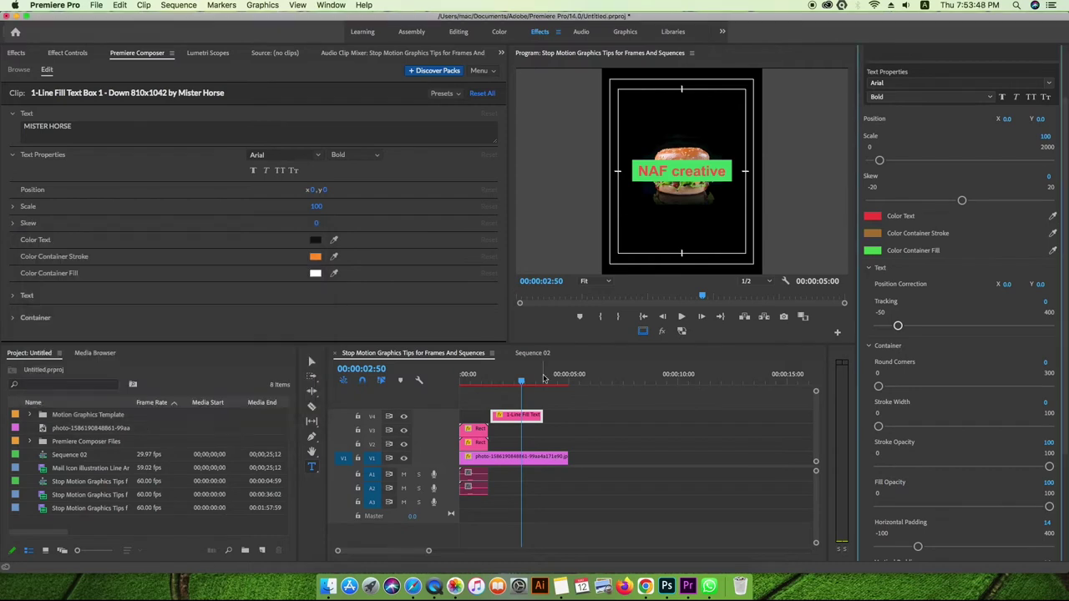
Scrub from 00:00:01:32 through the title animation to check the new colours.
{"action": "left_click", "coordinate": [493, 382]}
{"action": "left_click_drag", "start_coordinate": [490, 402], "coordinate": [496, 399]}
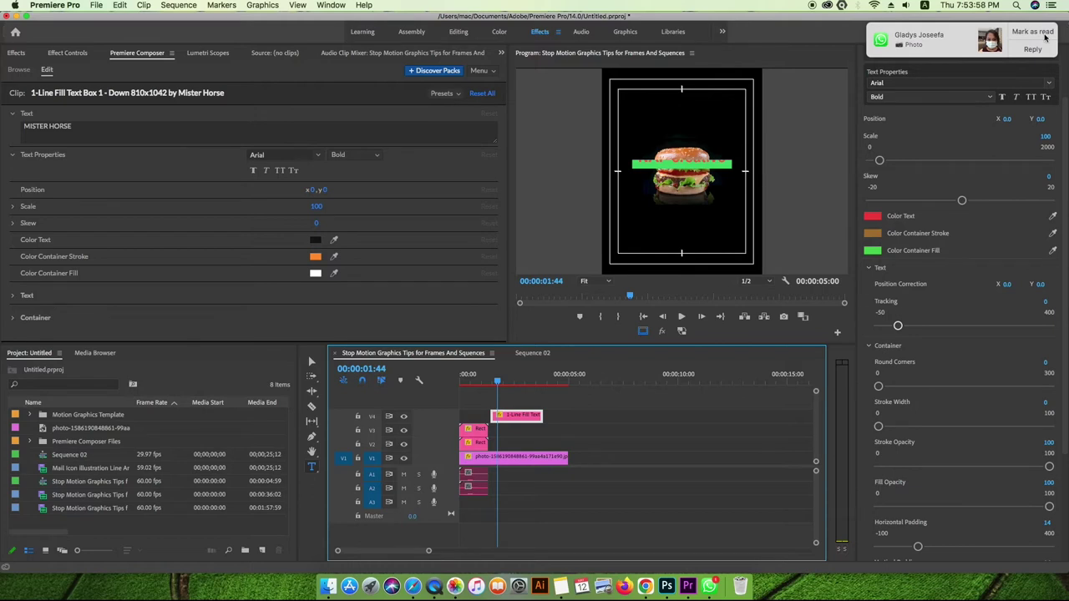
{"action": "left_click", "coordinate": [1042, 35]}
{"action": "left_click_drag", "start_coordinate": [498, 381], "coordinate": [526, 401]}
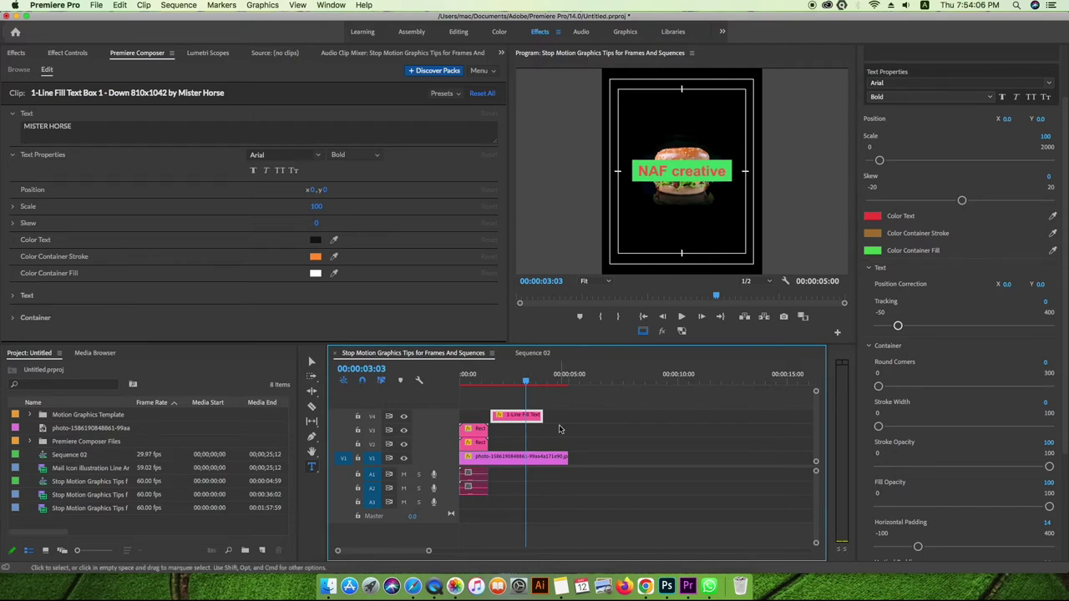
Glance at the Mister Horse website, then put the browser away.
{"action": "left_click", "coordinate": [417, 582]}
{"action": "scroll", "coordinate": [661, 231], "scroll_direction": "down", "scroll_amount": 5}
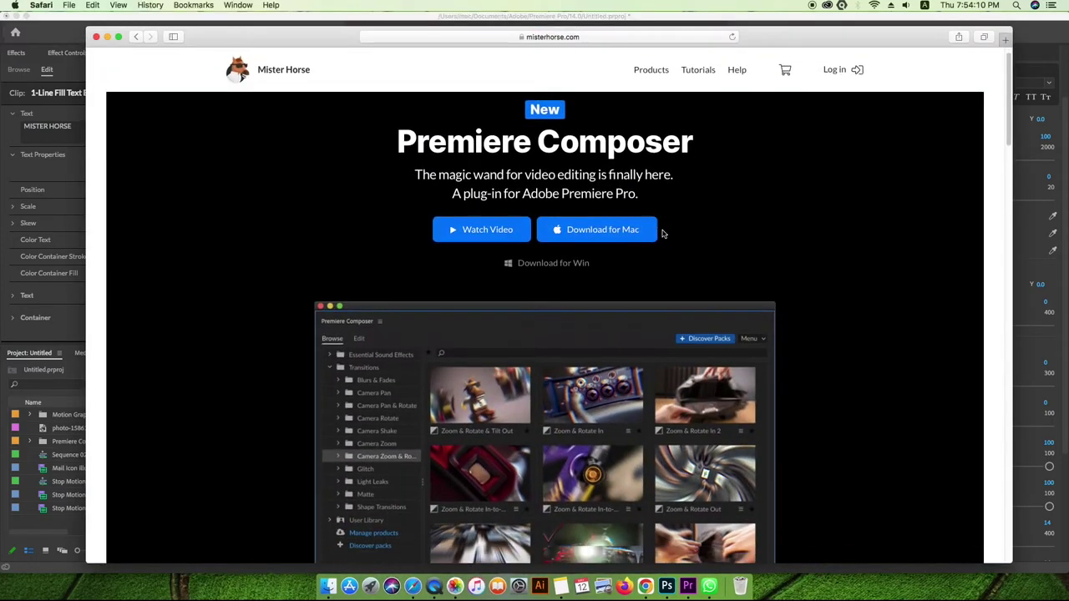
{"action": "scroll", "coordinate": [663, 234], "scroll_direction": "up", "scroll_amount": 8}
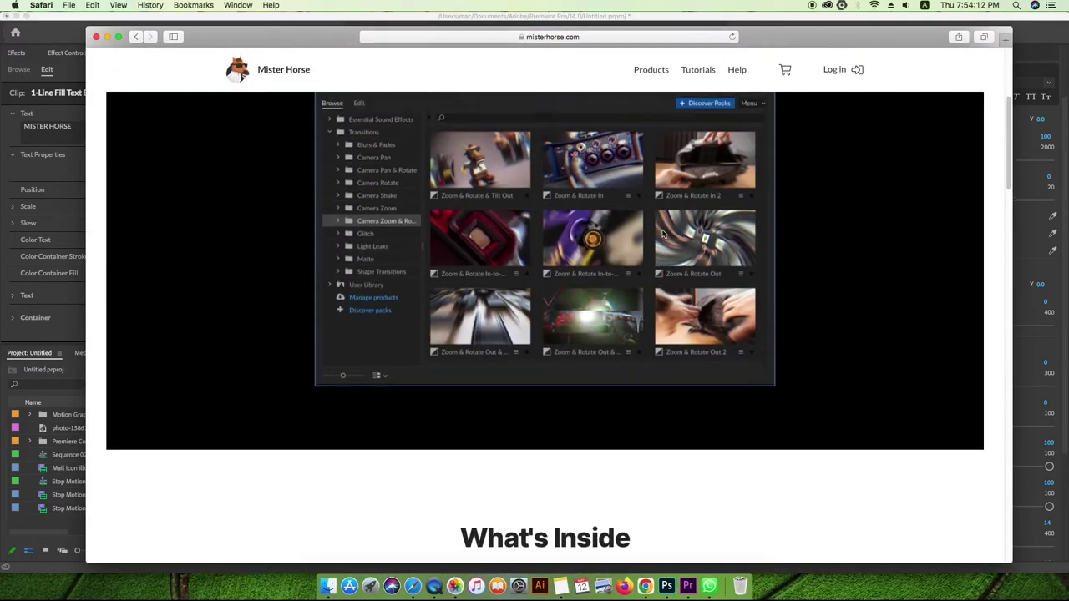
{"action": "left_click", "coordinate": [108, 38]}
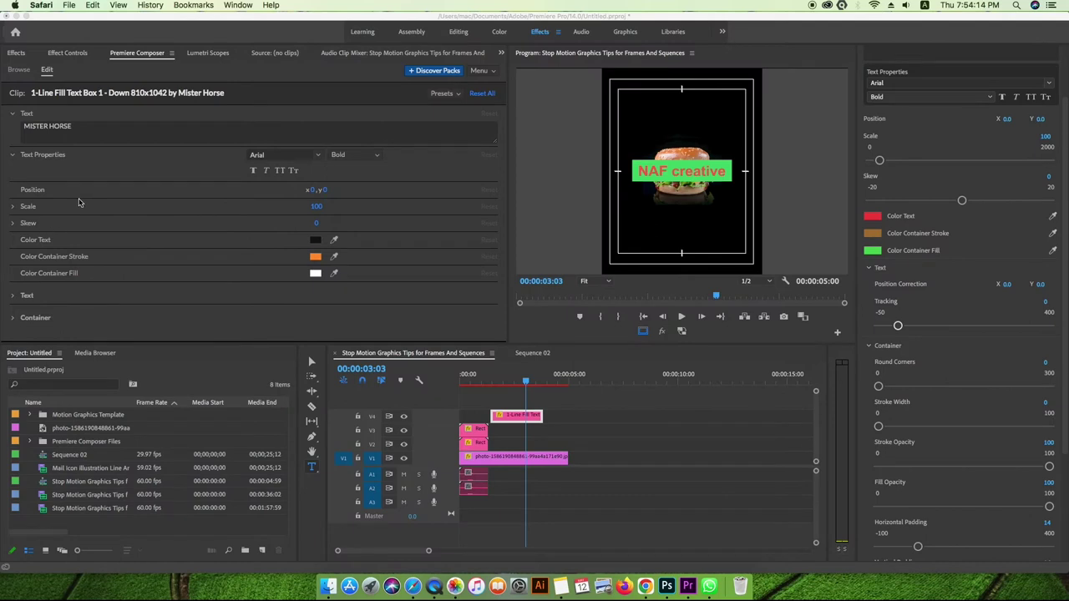
Return to the project and show the Premiere Composer preset library.
{"action": "left_click", "coordinate": [18, 72]}
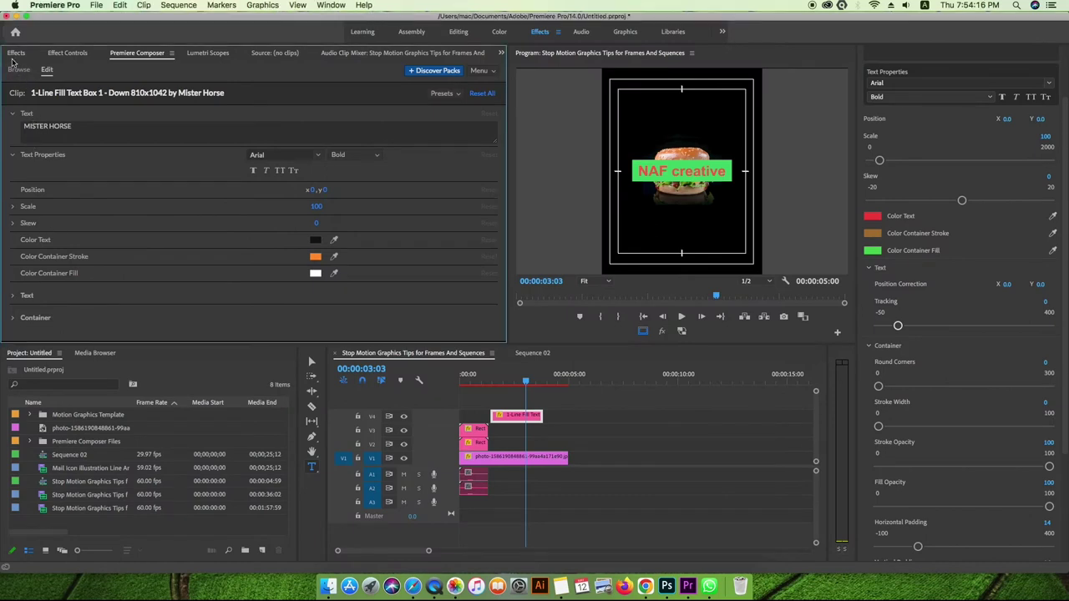
{"action": "left_click", "coordinate": [19, 69]}
{"action": "scroll", "coordinate": [75, 223], "scroll_direction": "down", "scroll_amount": 3}
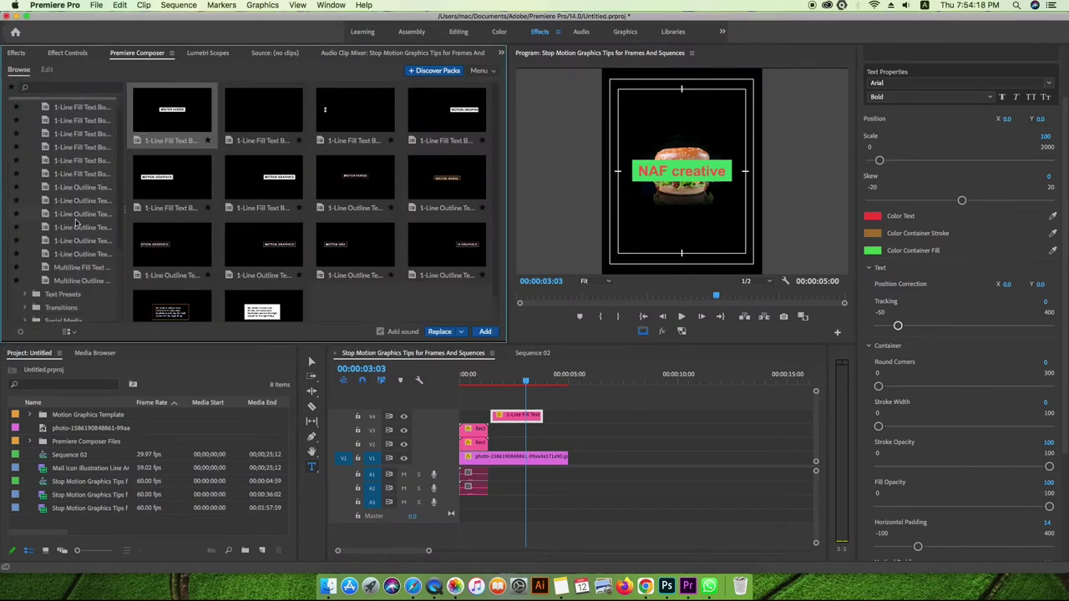
In Sequence 02, cut the Mail Icon Illustration clip with the Razor at 00;00;08;02.
{"action": "left_click", "coordinate": [532, 353]}
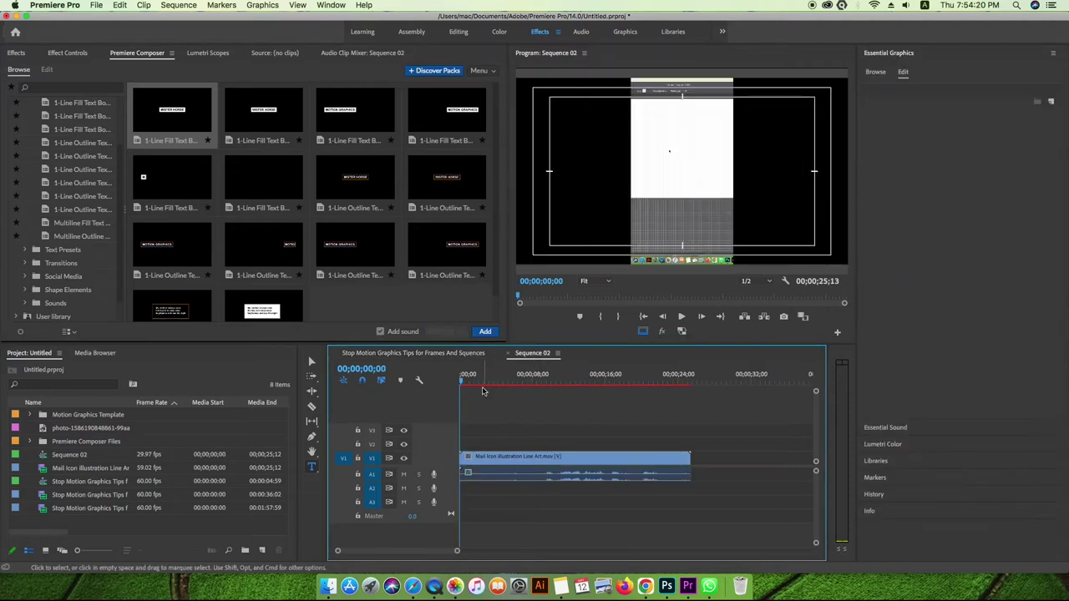
{"action": "left_click", "coordinate": [502, 382]}
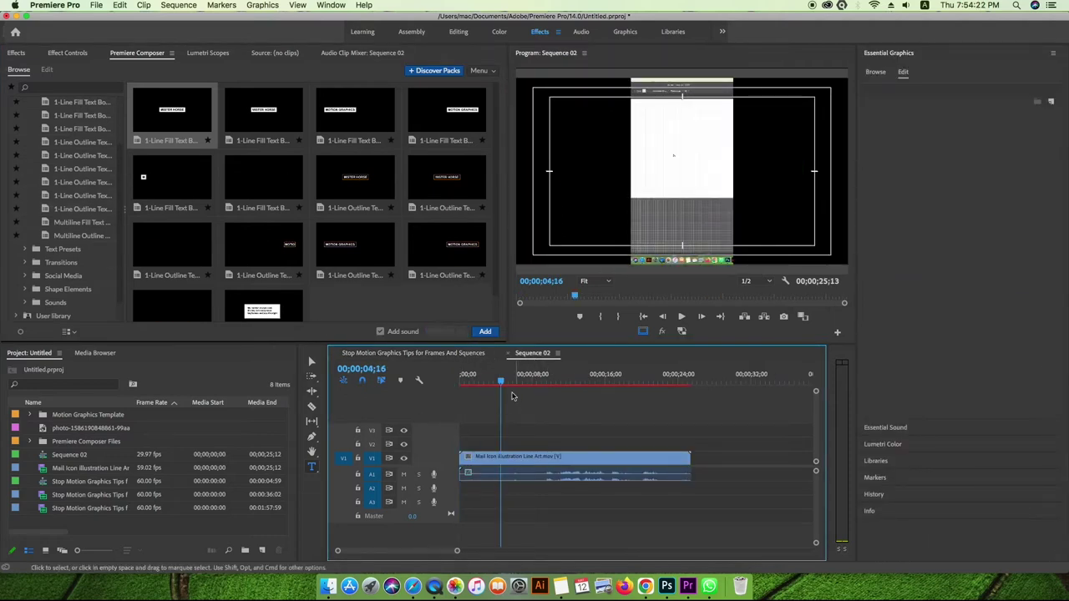
{"action": "left_click", "coordinate": [574, 382]}
{"action": "left_click_drag", "start_coordinate": [574, 391], "coordinate": [545, 384]}
{"action": "key", "text": "c"}
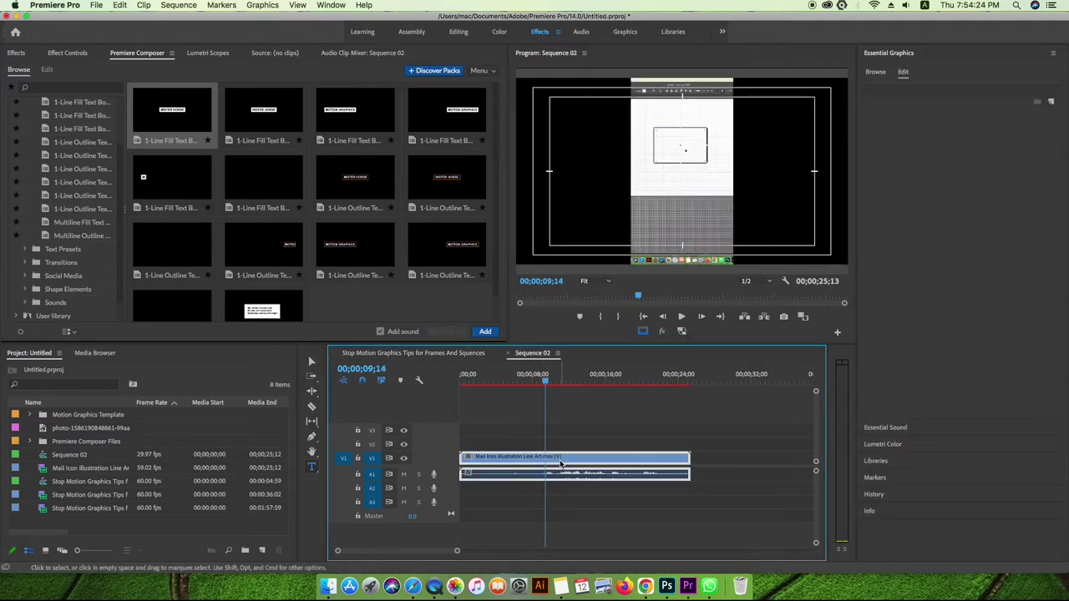
{"action": "left_click", "coordinate": [545, 462]}
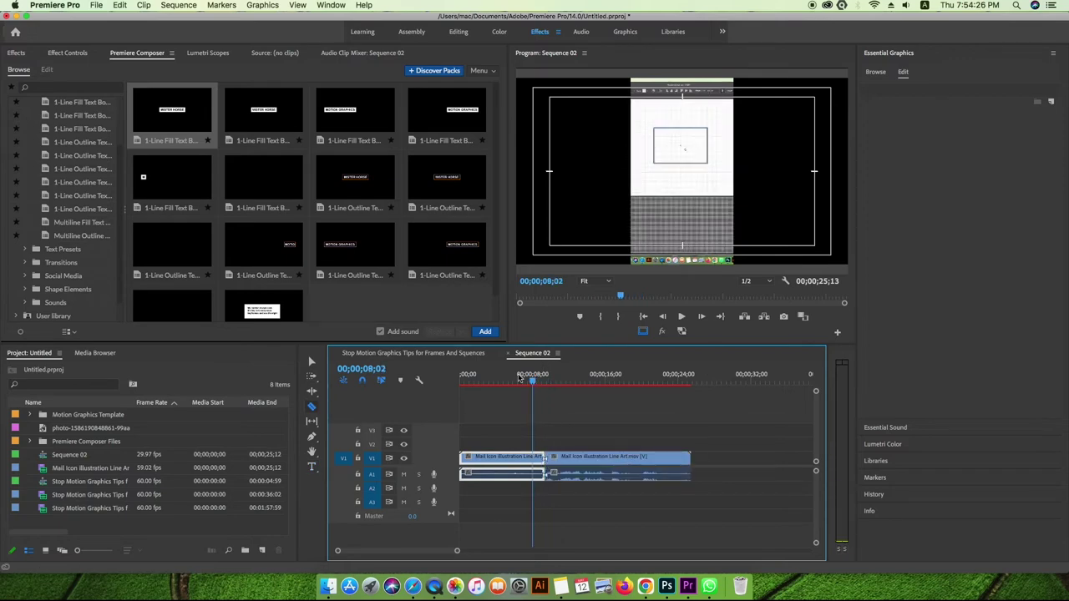
Browse the Pan and then Rotate transition presets in Premiere Composer.
{"action": "scroll", "coordinate": [68, 232], "scroll_direction": "down", "scroll_amount": 1}
{"action": "left_click", "coordinate": [26, 260]}
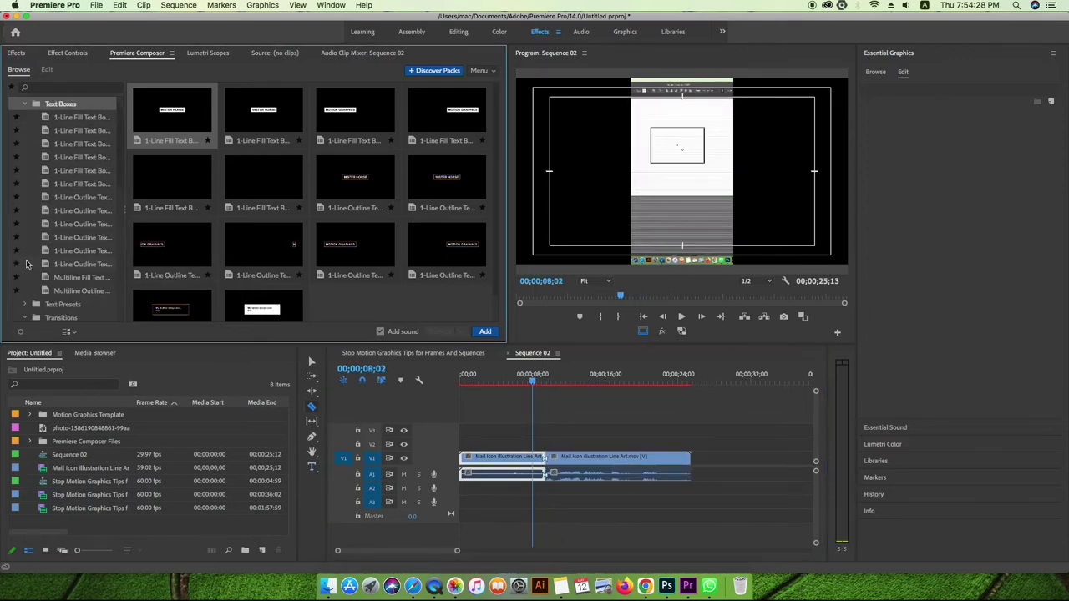
{"action": "scroll", "coordinate": [56, 249], "scroll_direction": "down", "scroll_amount": 5}
{"action": "scroll", "coordinate": [56, 249], "scroll_direction": "down", "scroll_amount": 1}
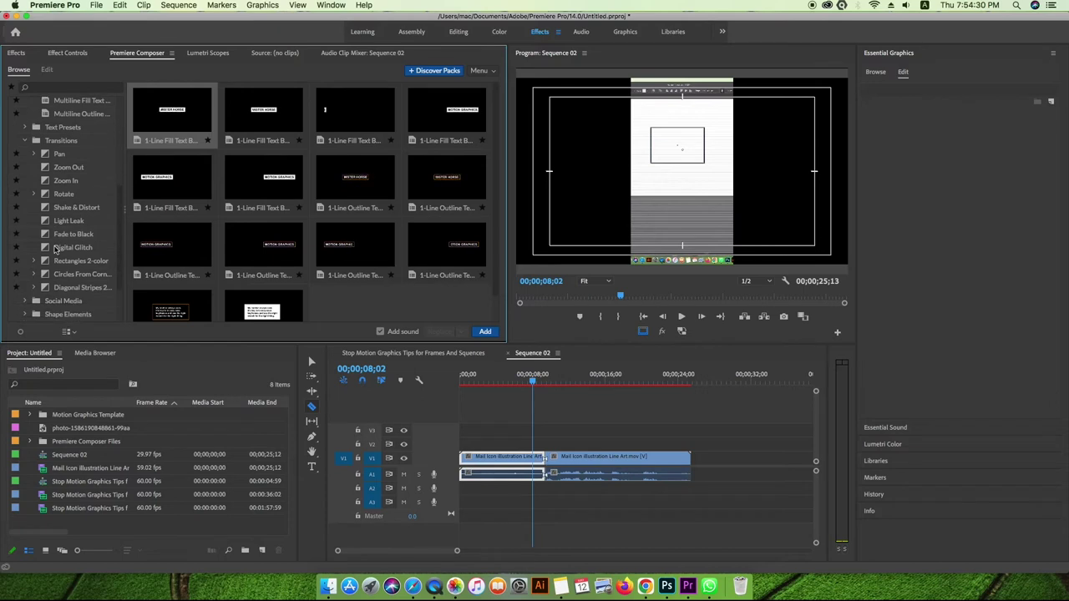
{"action": "left_click", "coordinate": [58, 155]}
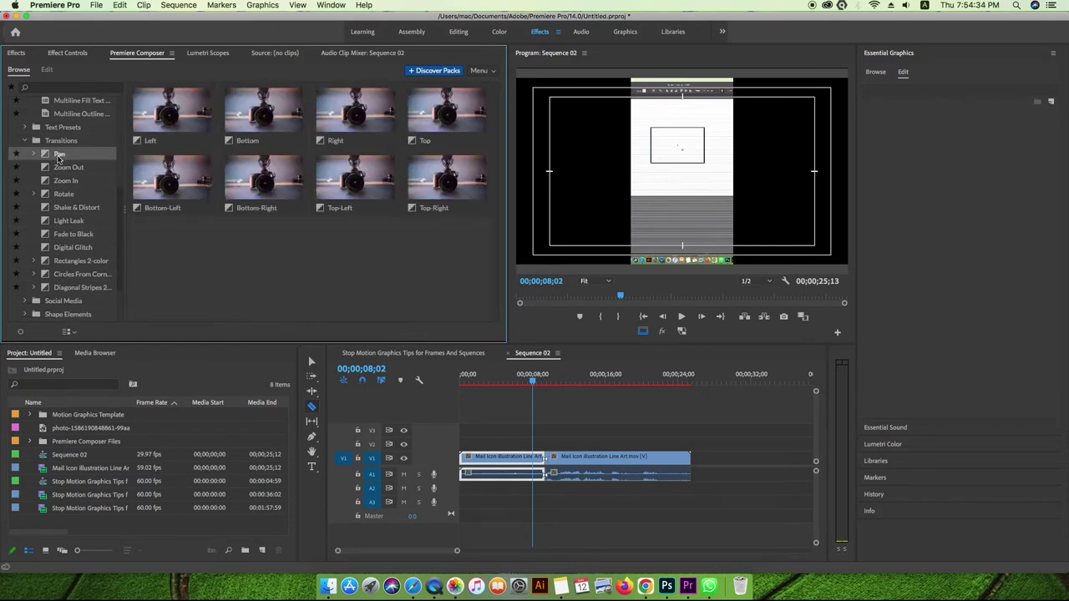
{"action": "left_click", "coordinate": [62, 194]}
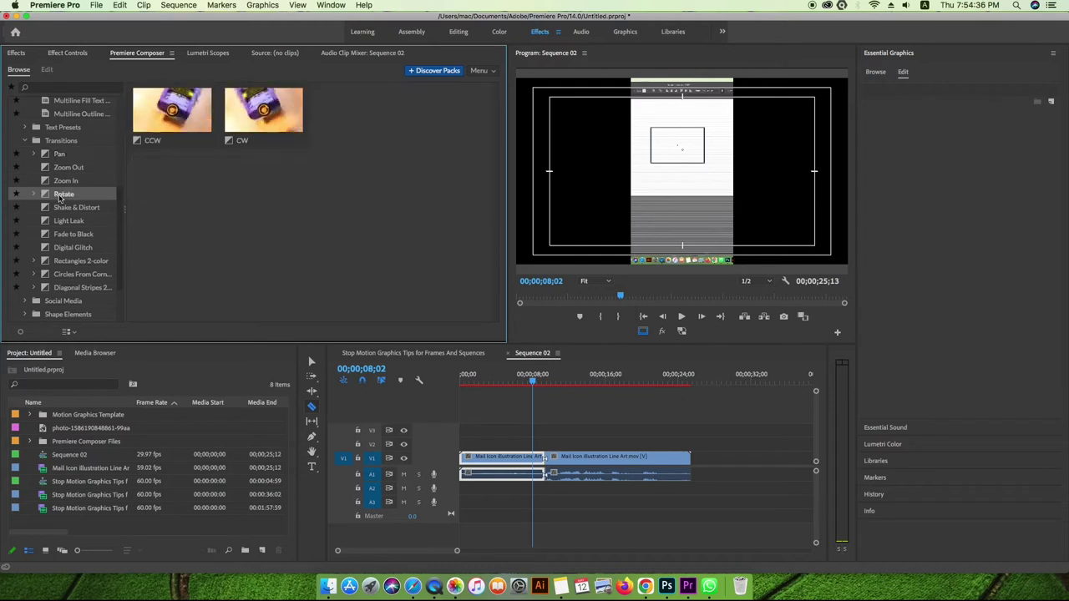
Drop the Rotate transition from Premiere Composer onto the Mail Icon cut and align it.
{"action": "left_click_drag", "start_coordinate": [65, 198], "coordinate": [550, 457]}
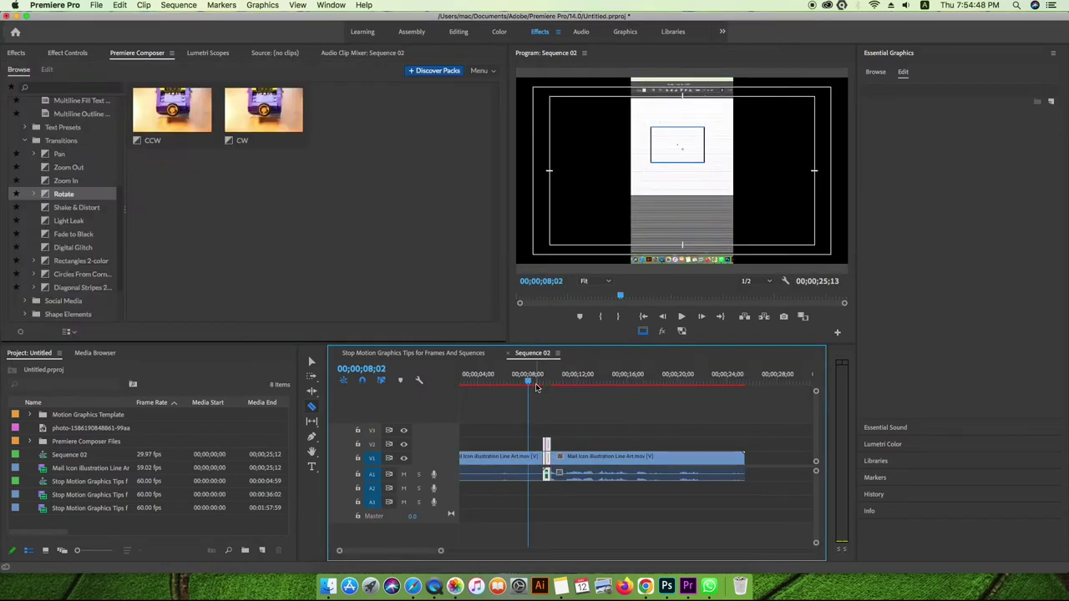
{"action": "mouse_move", "coordinate": [528, 381]}
{"action": "left_mouse_down"}
{"action": "mouse_move", "coordinate": [538, 383]}
{"action": "mouse_move", "coordinate": [526, 387]}
{"action": "left_mouse_up"}
{"action": "key", "text": "space"}
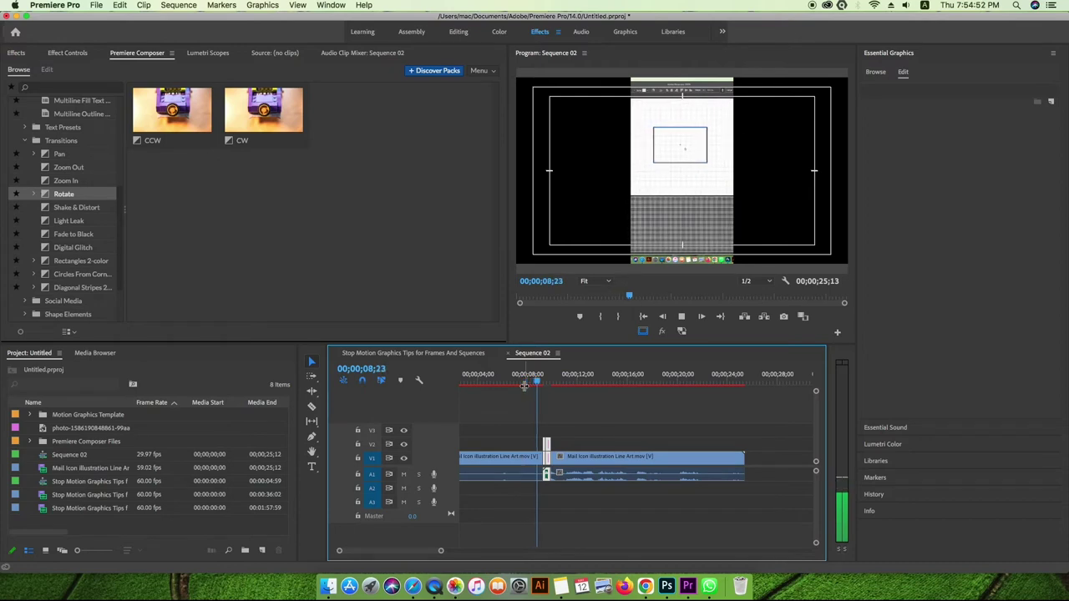
{"action": "left_click_drag", "start_coordinate": [544, 474], "coordinate": [544, 483]}
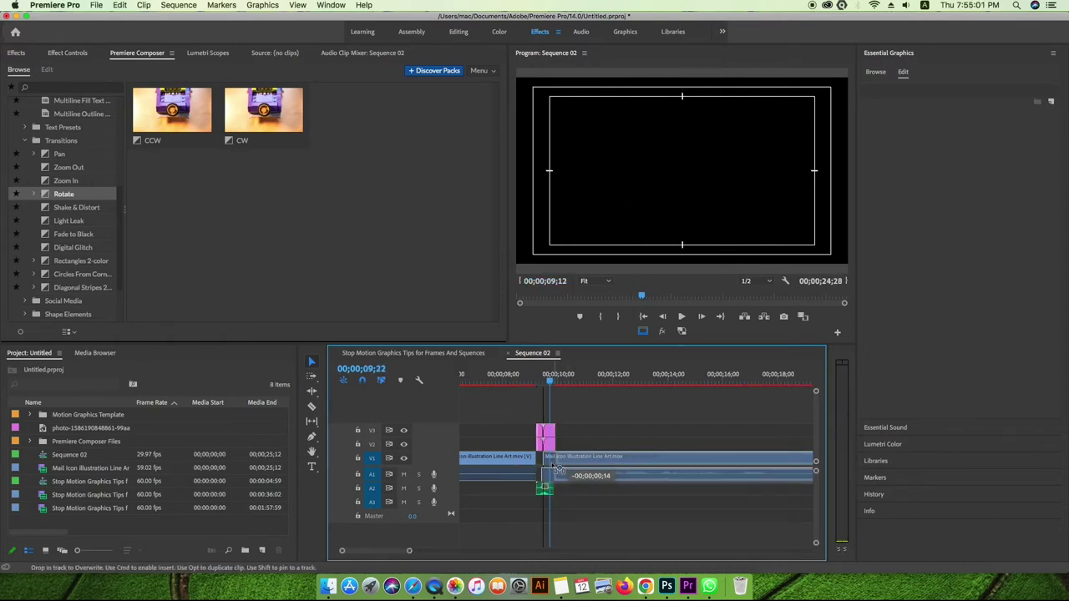
Replay the Rotate transition from just before the cut to preview it.
{"action": "left_click", "coordinate": [532, 384]}
{"action": "key", "text": "space"}
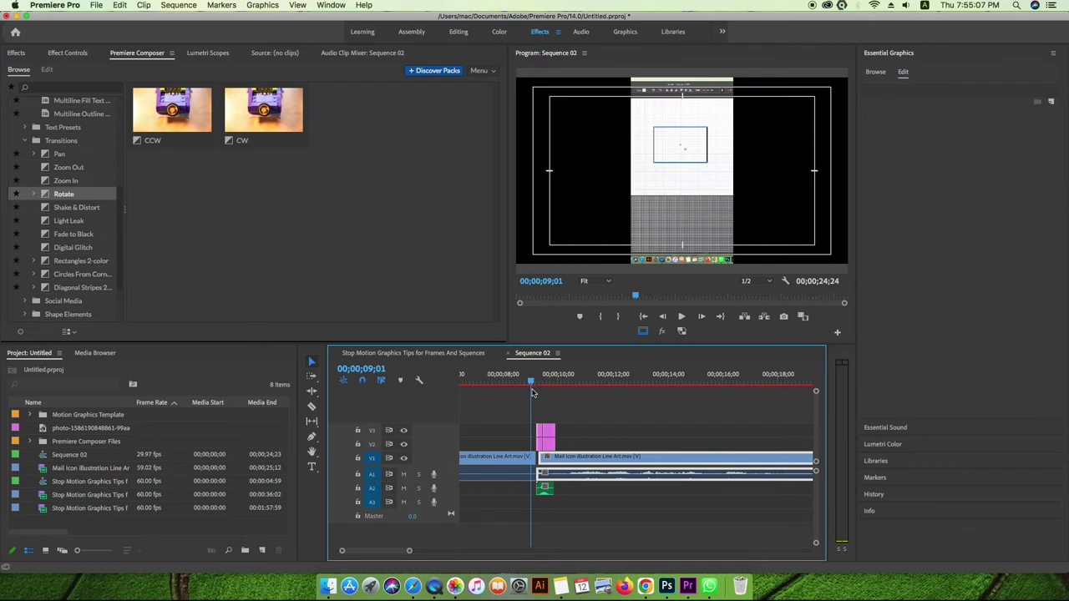
{"action": "left_click", "coordinate": [514, 384]}
{"action": "key", "text": "space"}
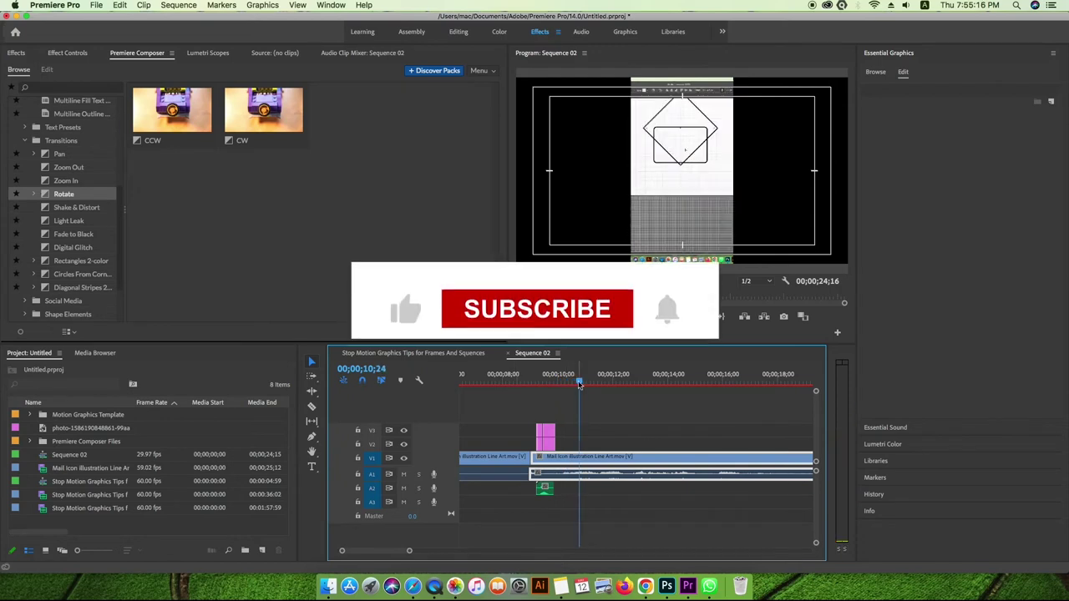
Stop playback and preview the Glittering Clink sound under Sounds > Clink.
{"action": "left_click", "coordinate": [535, 384]}
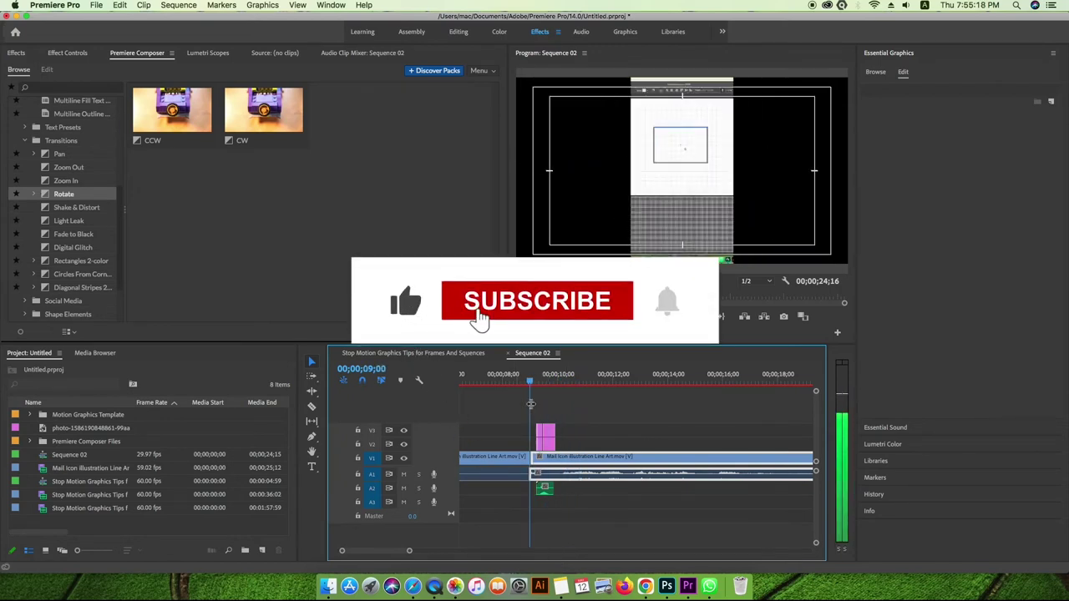
{"action": "key", "text": "space"}
{"action": "scroll", "coordinate": [87, 277], "scroll_direction": "down", "scroll_amount": 2}
{"action": "left_click", "coordinate": [25, 284]}
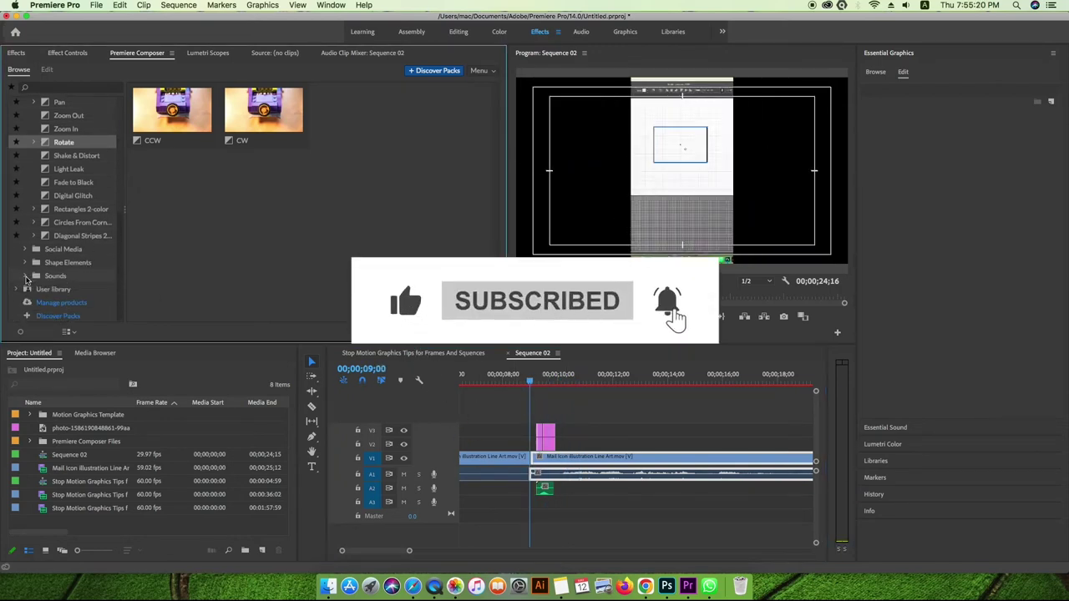
{"action": "scroll", "coordinate": [73, 272], "scroll_direction": "down", "scroll_amount": 3}
{"action": "scroll", "coordinate": [73, 271], "scroll_direction": "down", "scroll_amount": 5}
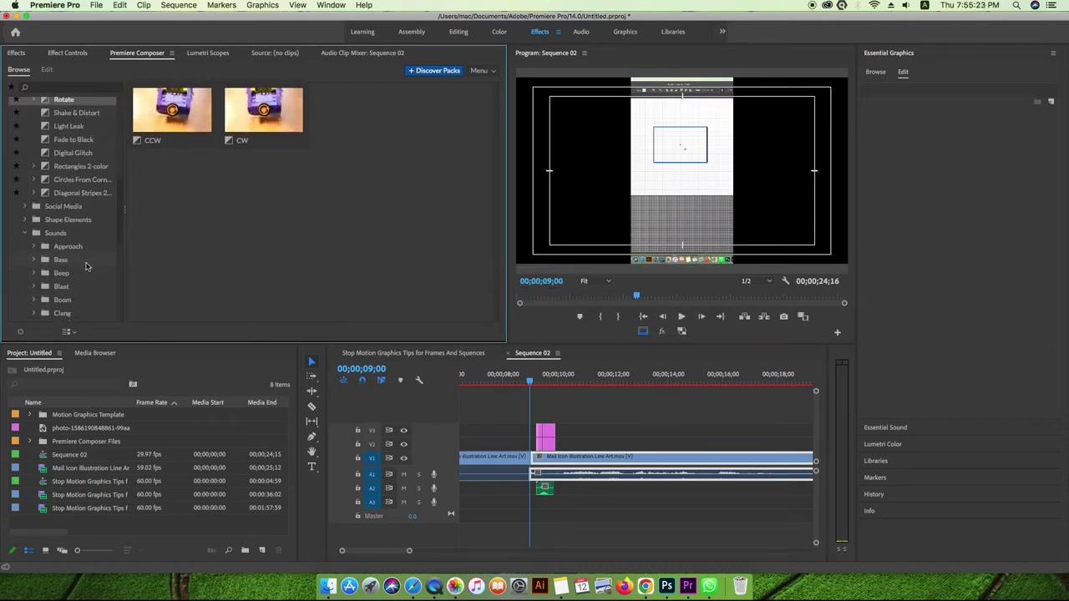
{"action": "scroll", "coordinate": [50, 288], "scroll_direction": "up", "scroll_amount": 1}
{"action": "left_click", "coordinate": [34, 288]}
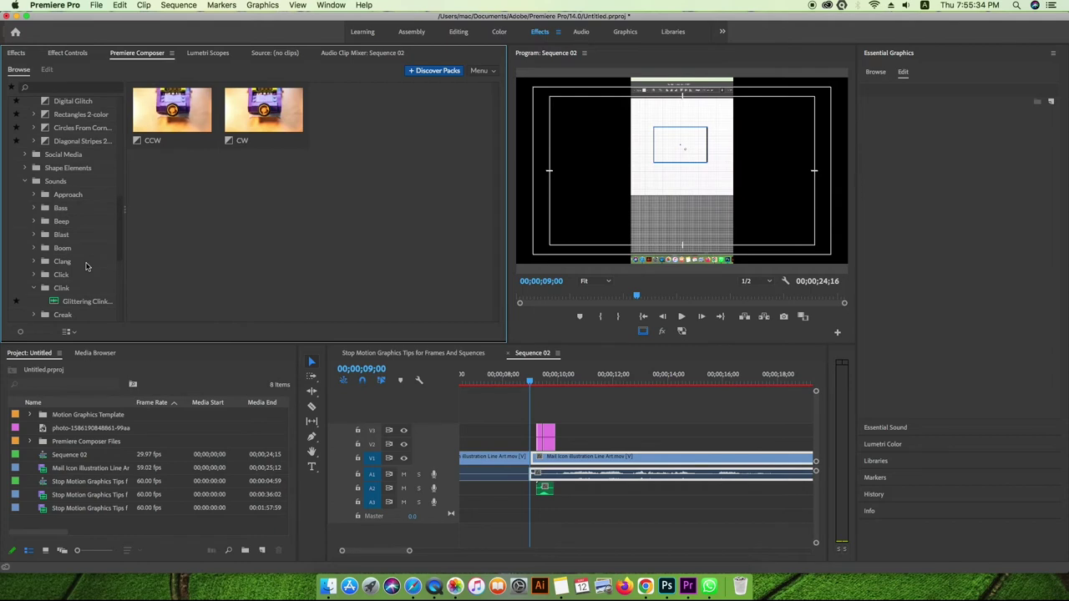
{"action": "scroll", "coordinate": [88, 267], "scroll_direction": "down", "scroll_amount": 1}
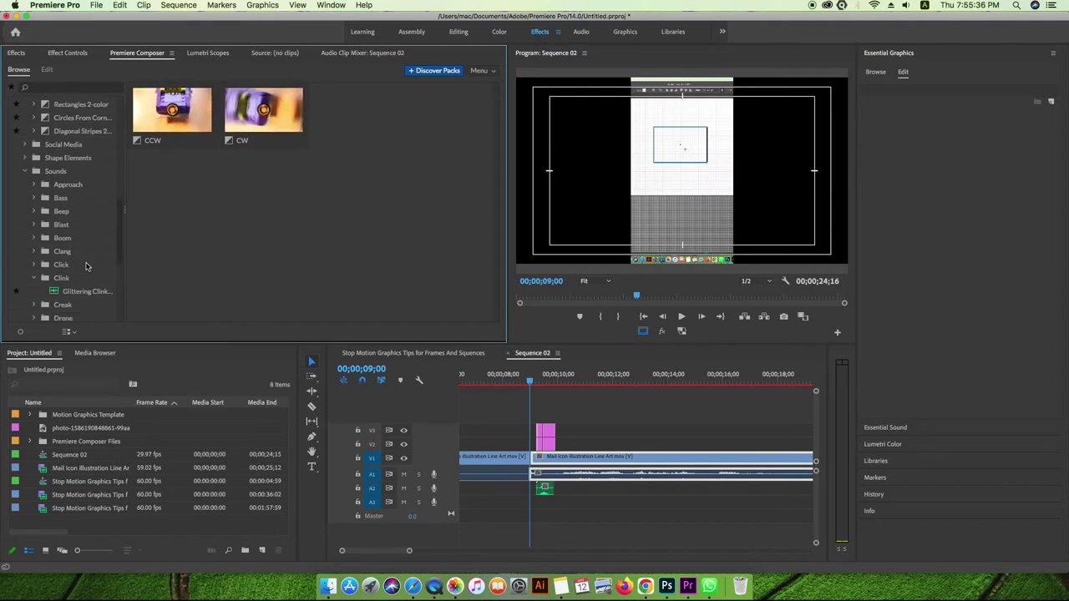
{"action": "scroll", "coordinate": [87, 271], "scroll_direction": "down", "scroll_amount": 1}
{"action": "left_click", "coordinate": [84, 280]}
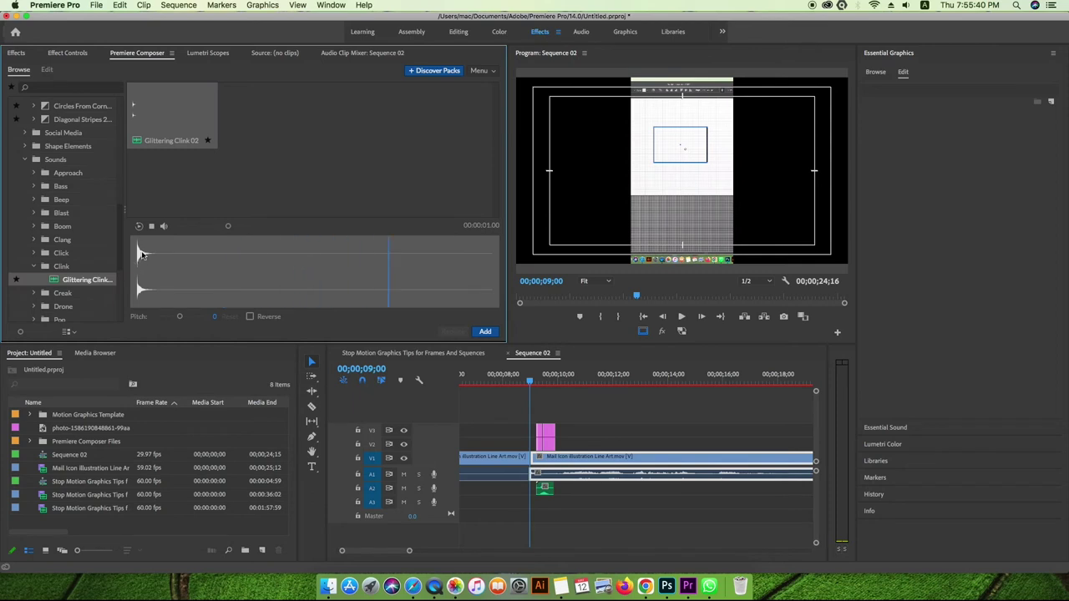
Preview Hollow Pop 06 from the Pop folder and move the playhead to 09;25.
{"action": "scroll", "coordinate": [85, 273], "scroll_direction": "down", "scroll_amount": 1}
{"action": "left_click", "coordinate": [90, 296]}
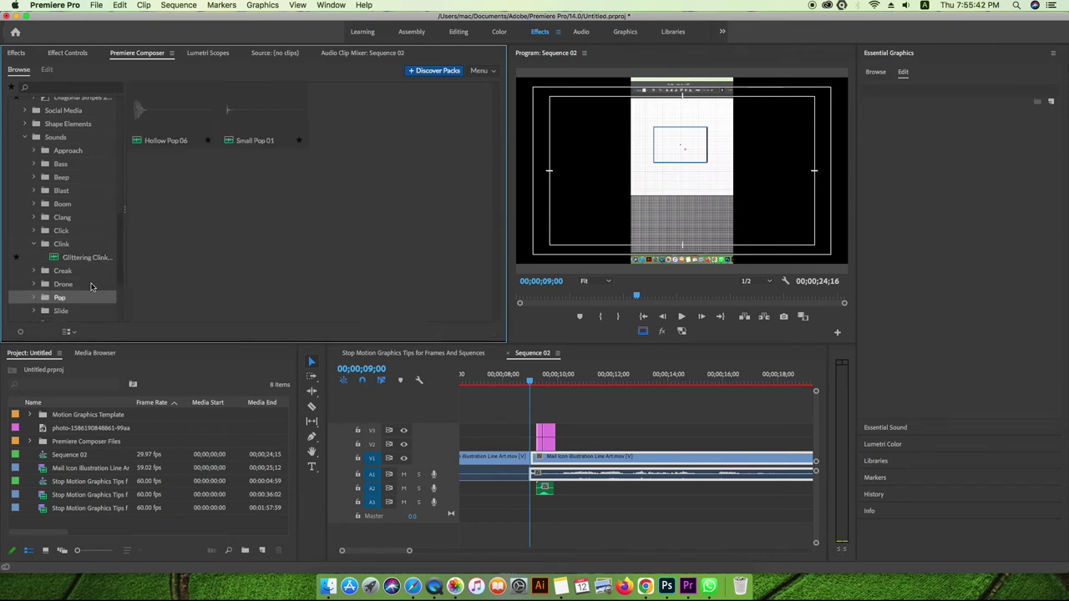
{"action": "left_click", "coordinate": [35, 299]}
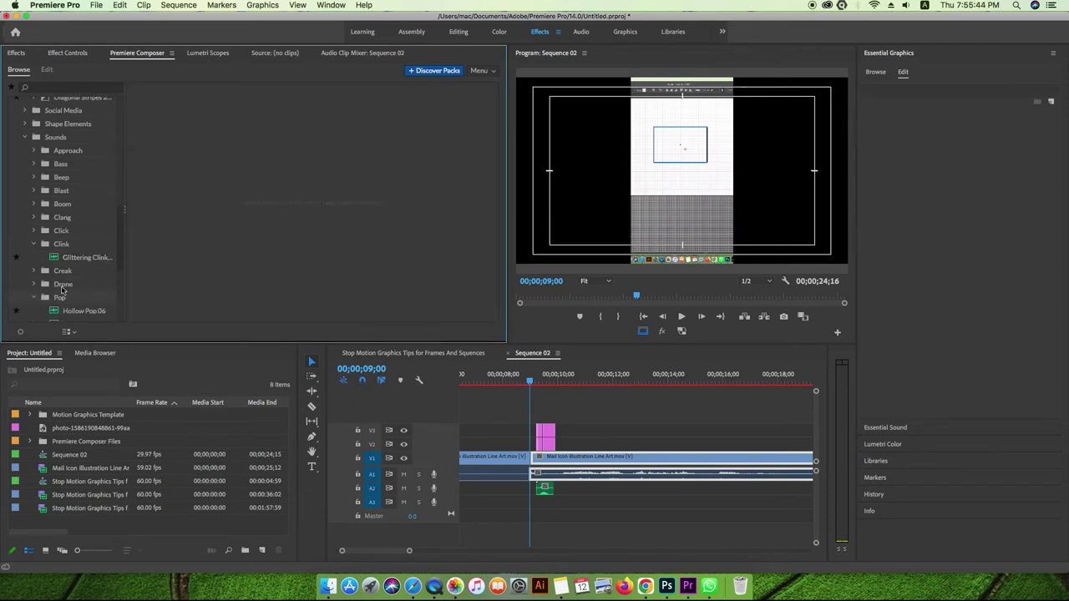
{"action": "scroll", "coordinate": [63, 289], "scroll_direction": "down", "scroll_amount": 4}
{"action": "left_click", "coordinate": [84, 256]}
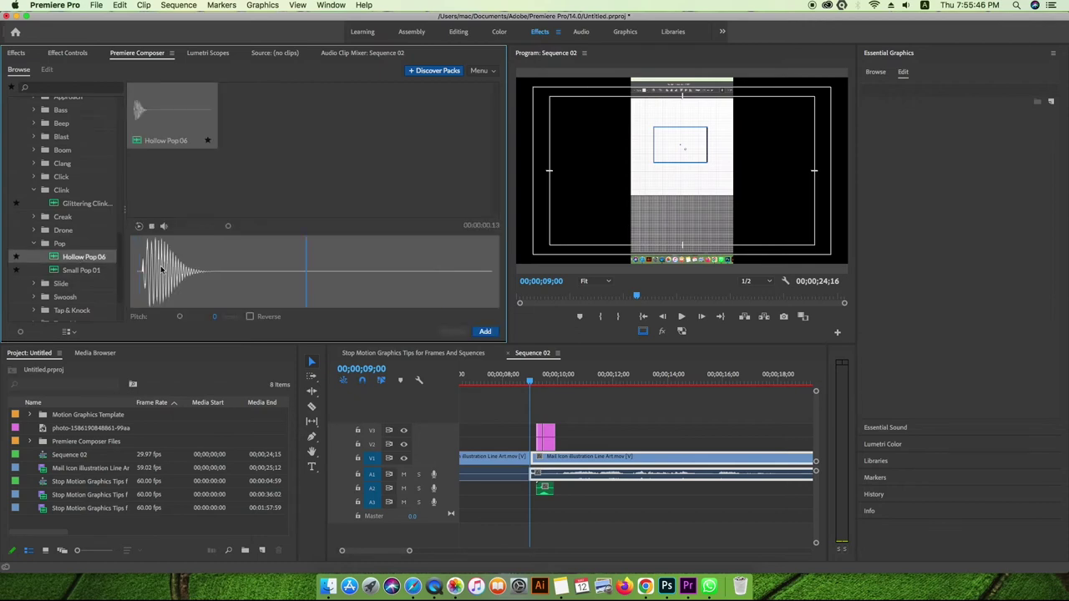
{"action": "left_click_drag", "start_coordinate": [529, 381], "coordinate": [553, 382]}
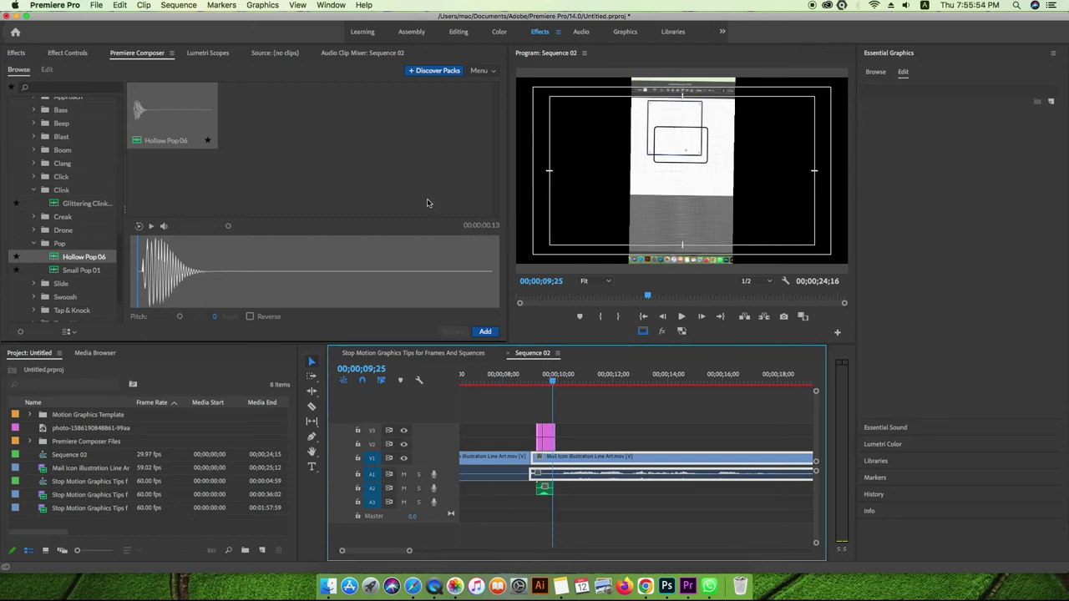
Browse the Transition, Tap & Knock and Slide sound folders.
{"action": "scroll", "coordinate": [57, 240], "scroll_direction": "down", "scroll_amount": 3}
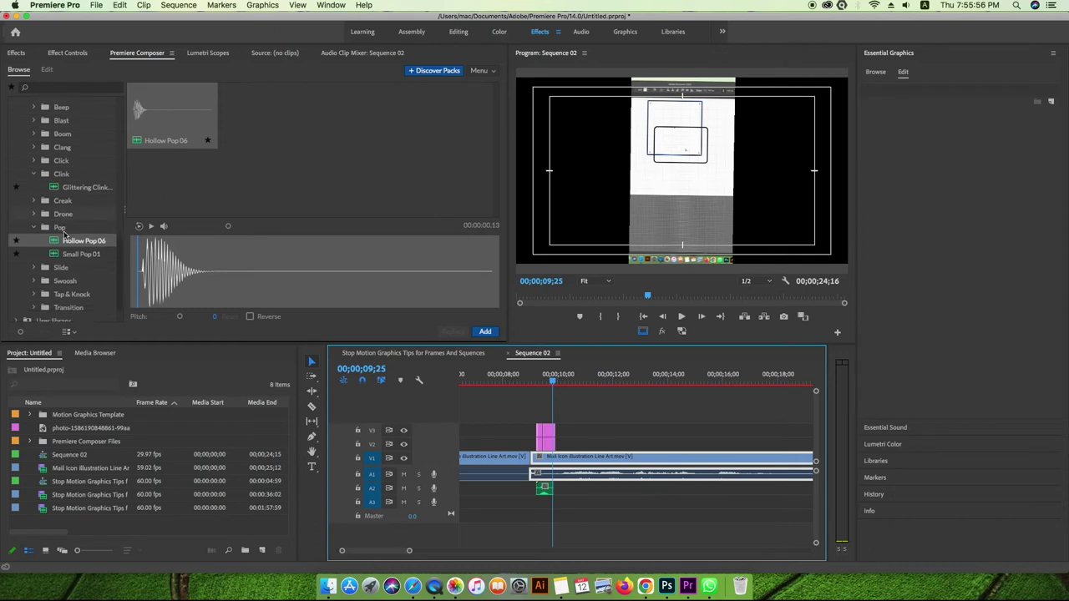
{"action": "left_click", "coordinate": [34, 276]}
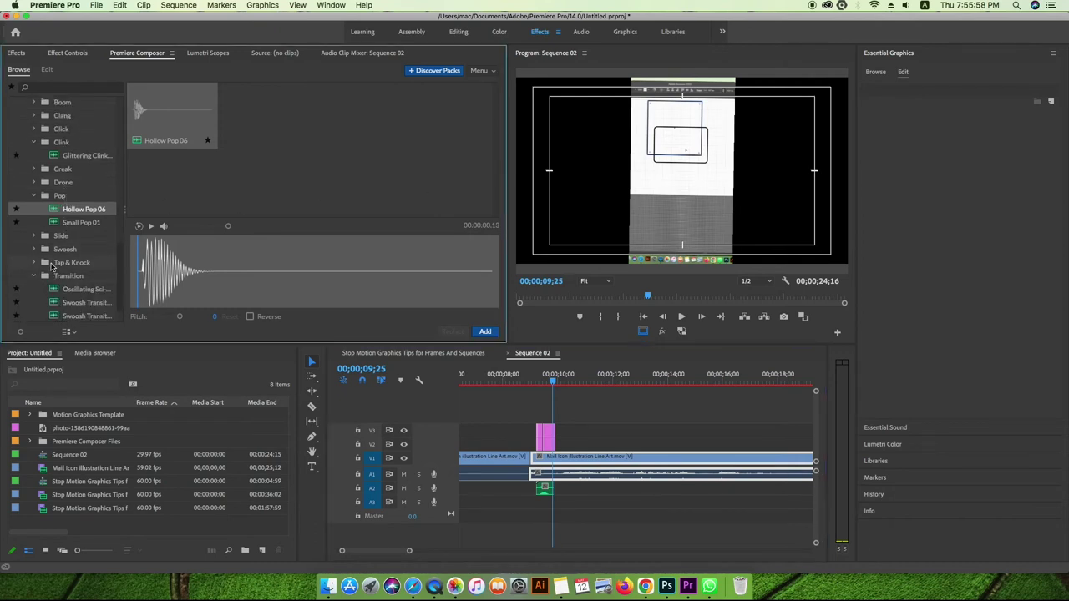
{"action": "left_click", "coordinate": [36, 252]}
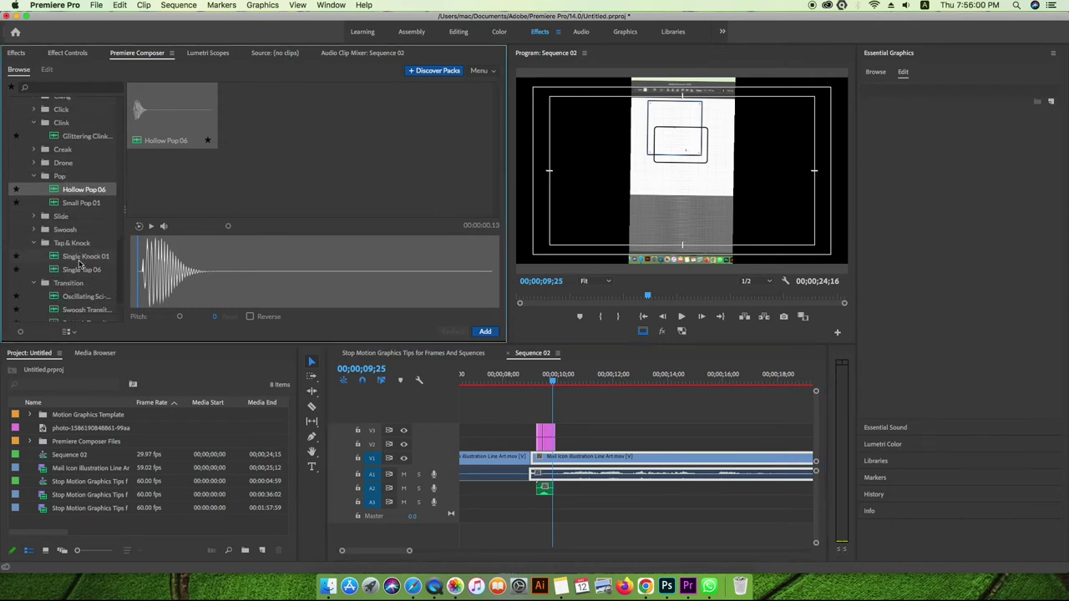
{"action": "left_click", "coordinate": [33, 243]}
{"action": "left_click", "coordinate": [33, 218]}
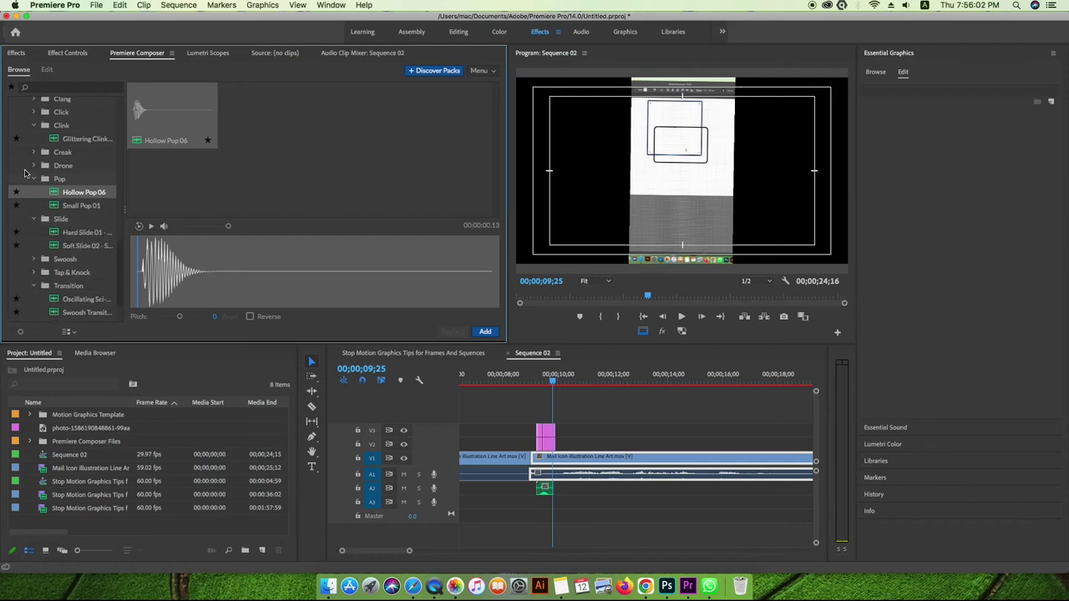
Collapse the Sounds and Transitions categories and return to the top of the library.
{"action": "scroll", "coordinate": [27, 151], "scroll_direction": "up", "scroll_amount": 5}
{"action": "left_click", "coordinate": [26, 143]}
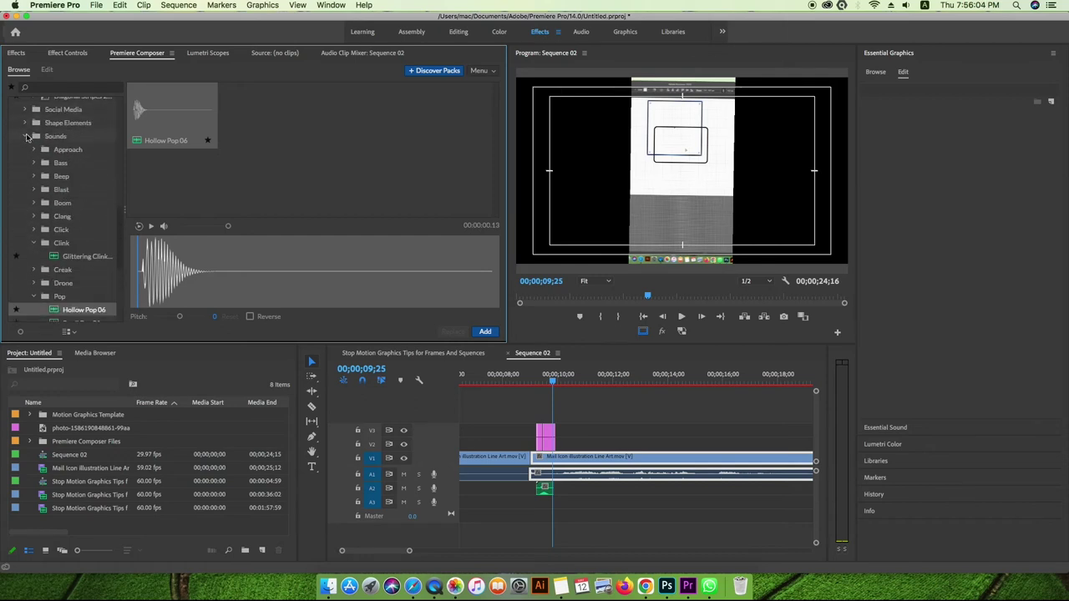
{"action": "scroll", "coordinate": [27, 146], "scroll_direction": "up", "scroll_amount": 3}
{"action": "left_click", "coordinate": [26, 144]}
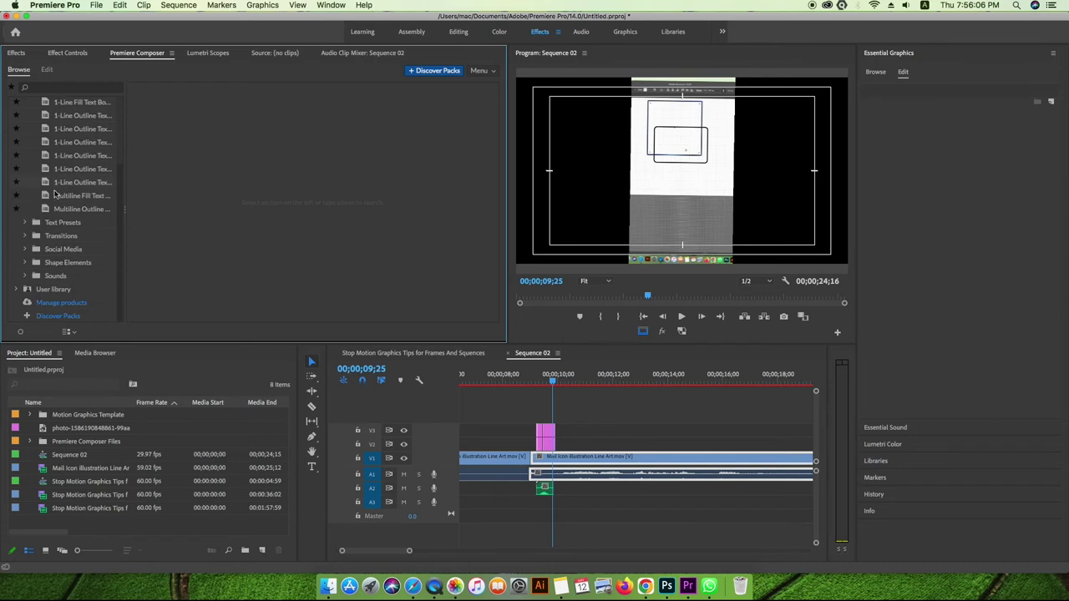
{"action": "scroll", "coordinate": [94, 202], "scroll_direction": "up", "scroll_amount": 2}
{"action": "scroll", "coordinate": [94, 202], "scroll_direction": "up", "scroll_amount": 2}
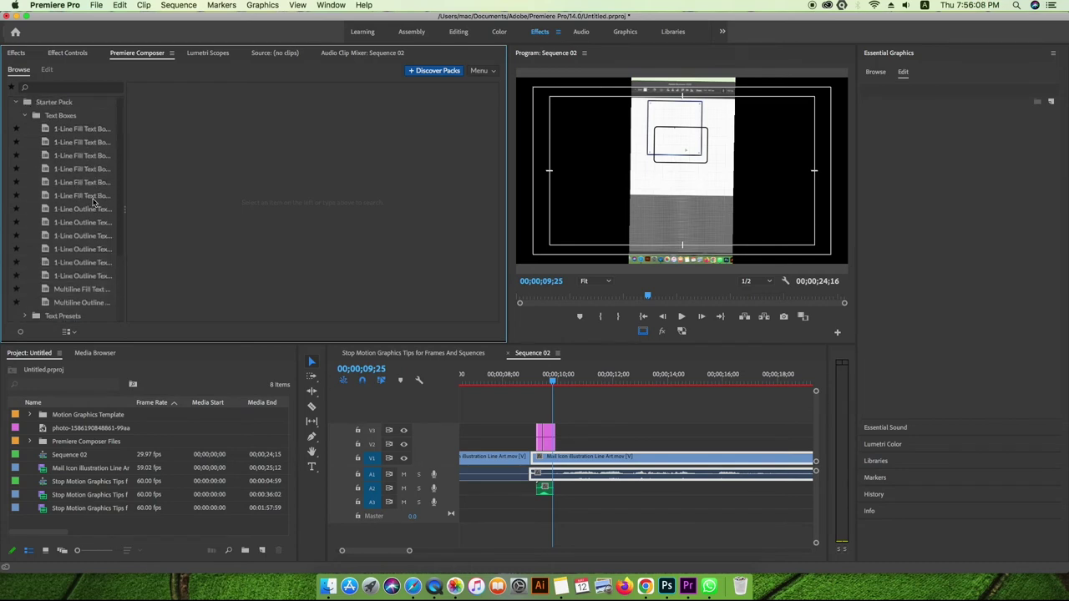